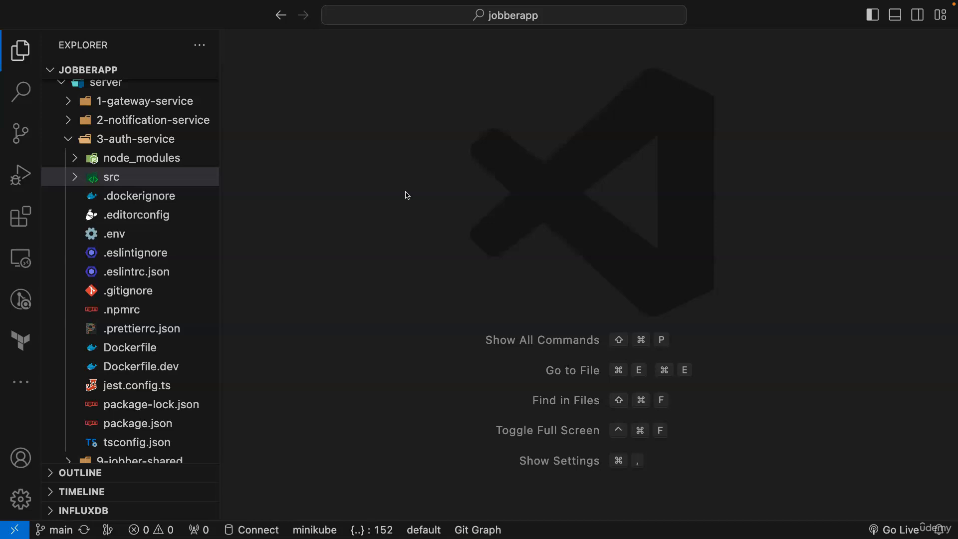
- Open src/database.ts and highlight process.env.MYSQL_DB in the Sequelize constructor
left_click(75, 178)
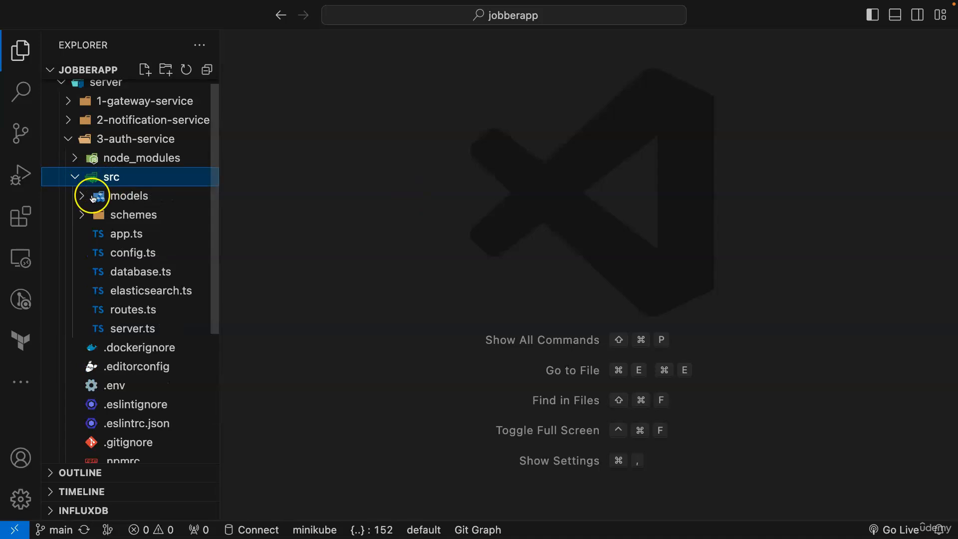
left_click(124, 271)
scroll(578, 213, "up", 2)
scroll(577, 213, "up", 1)
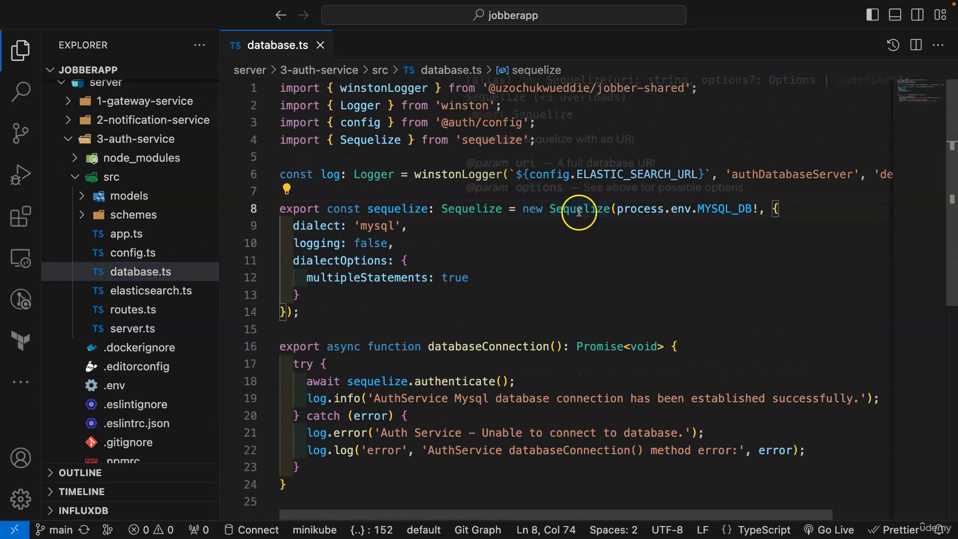
left_click_drag(758, 208, 619, 204)
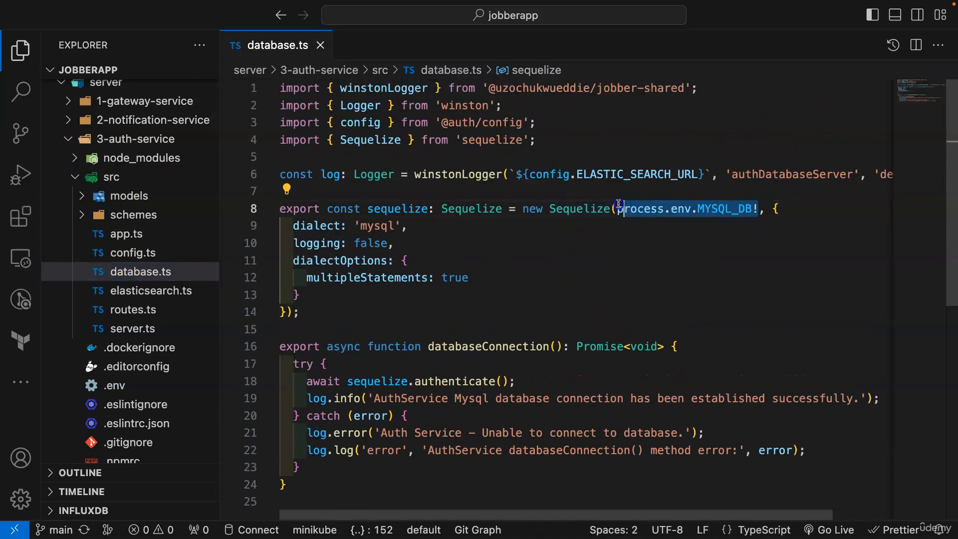
left_click(721, 216)
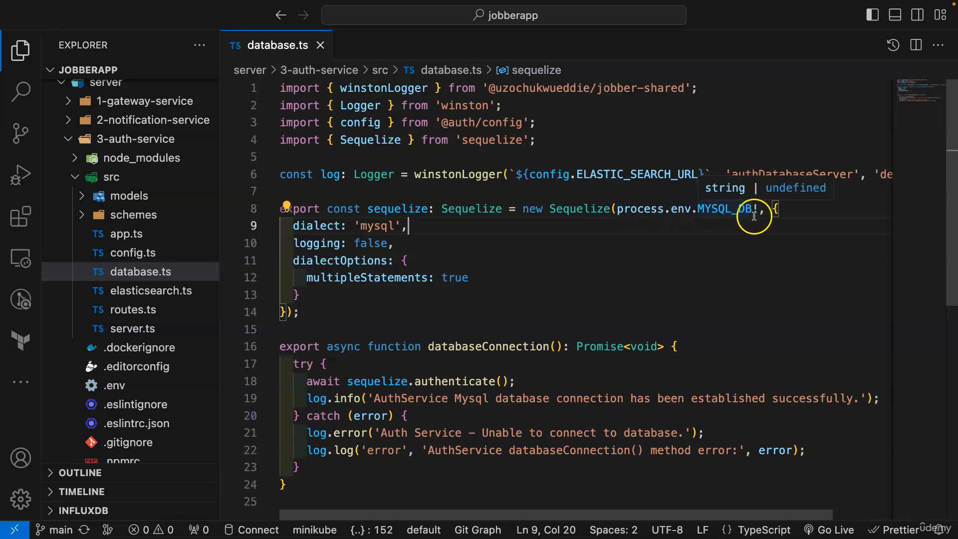
mouse_move(577, 210)
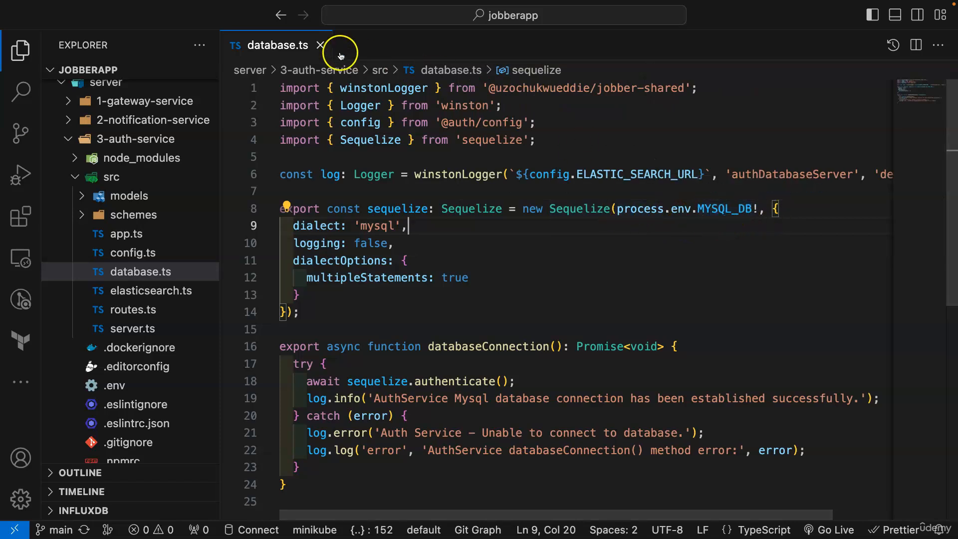
- Open the auth service's .env and start the MYSQL_DB value with mysql://
left_click(320, 45)
left_click(102, 177)
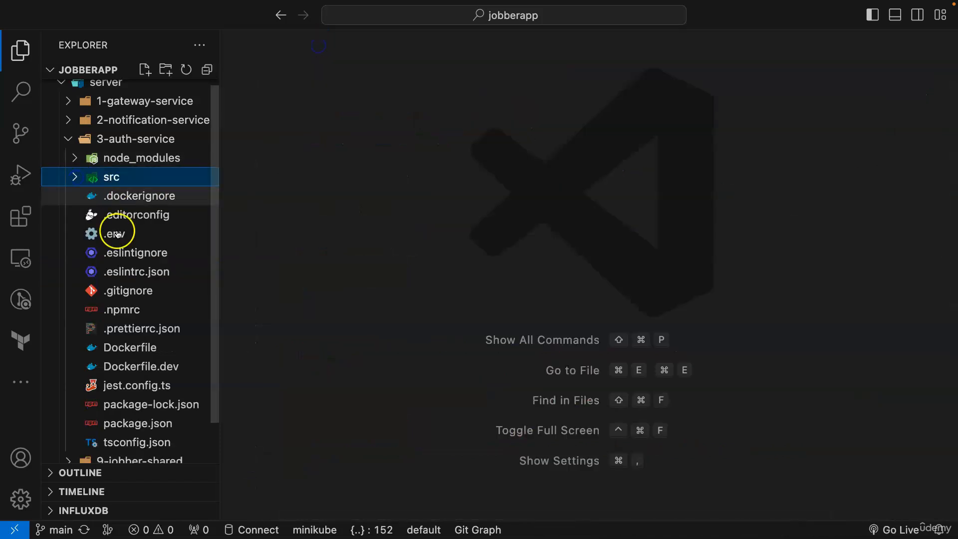
left_click(117, 234)
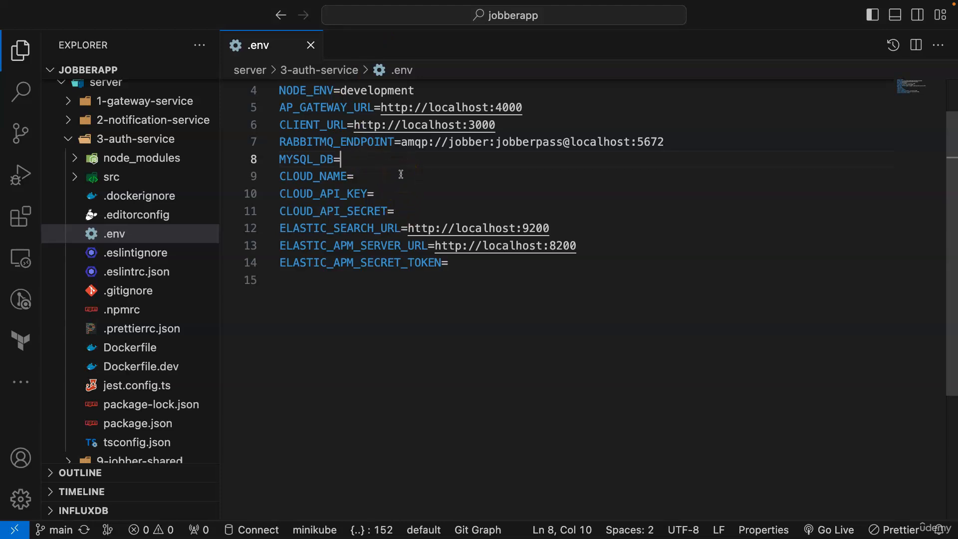
type("my")
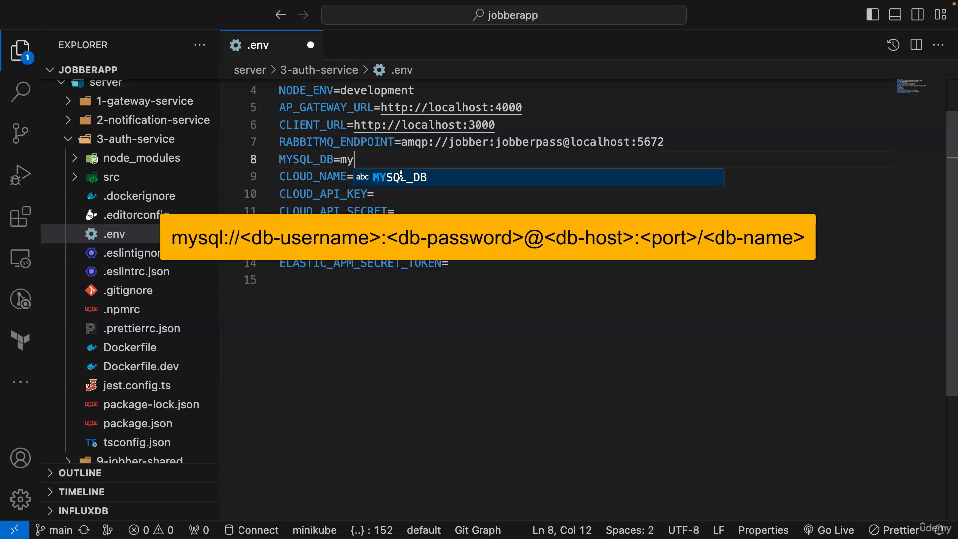
type("sql://")
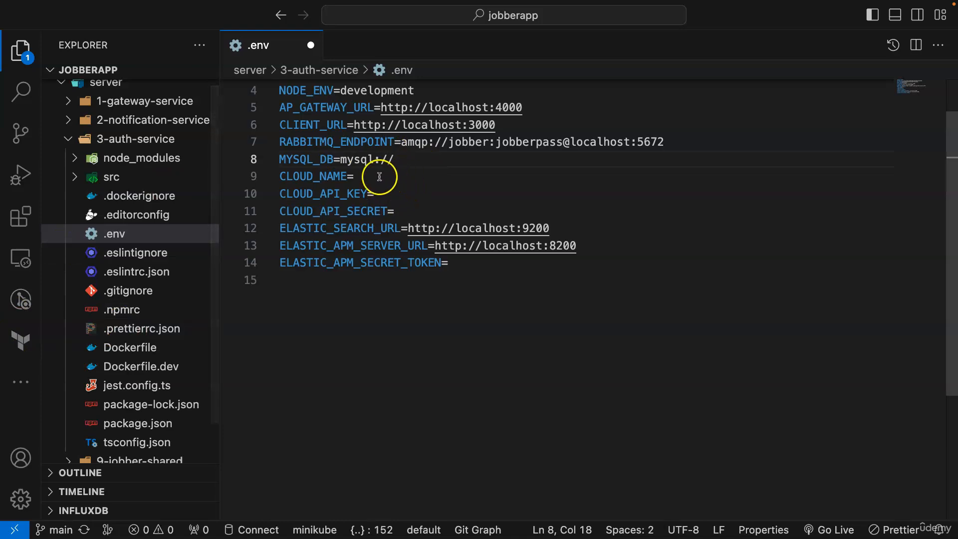
- Open docker-compose.yaml from the volumes folder and widen the editor to view it
scroll(97, 321, "down", 3)
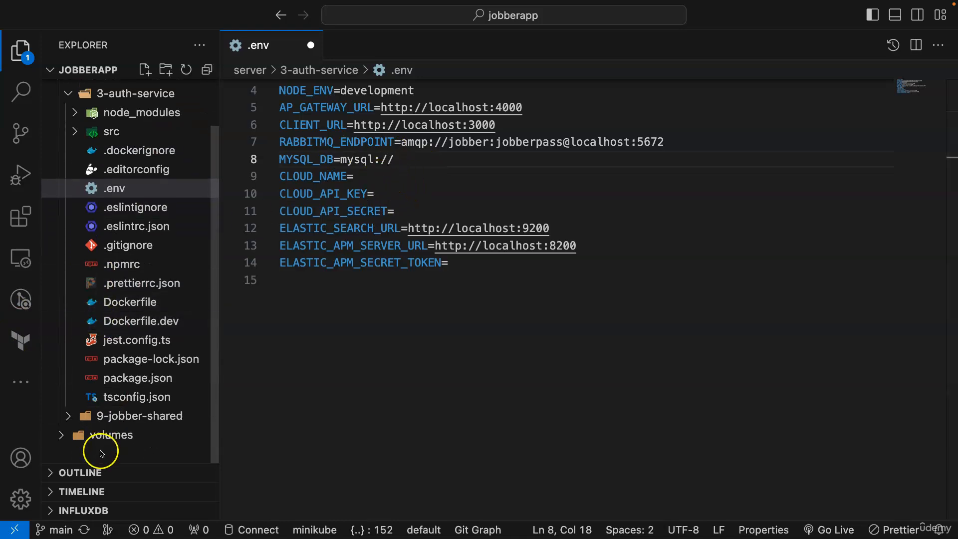
left_click(95, 434)
scroll(100, 424, "down", 3)
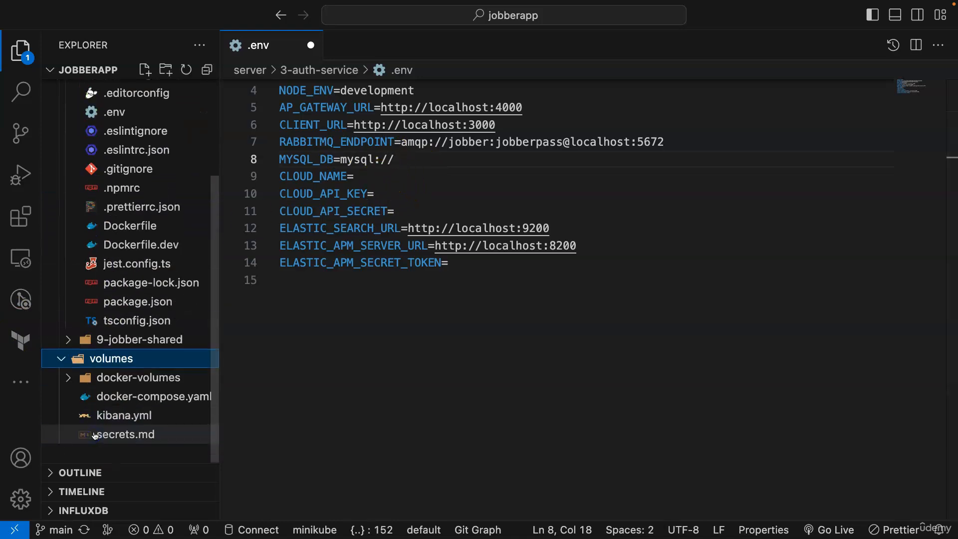
left_click(106, 401)
left_click(21, 50)
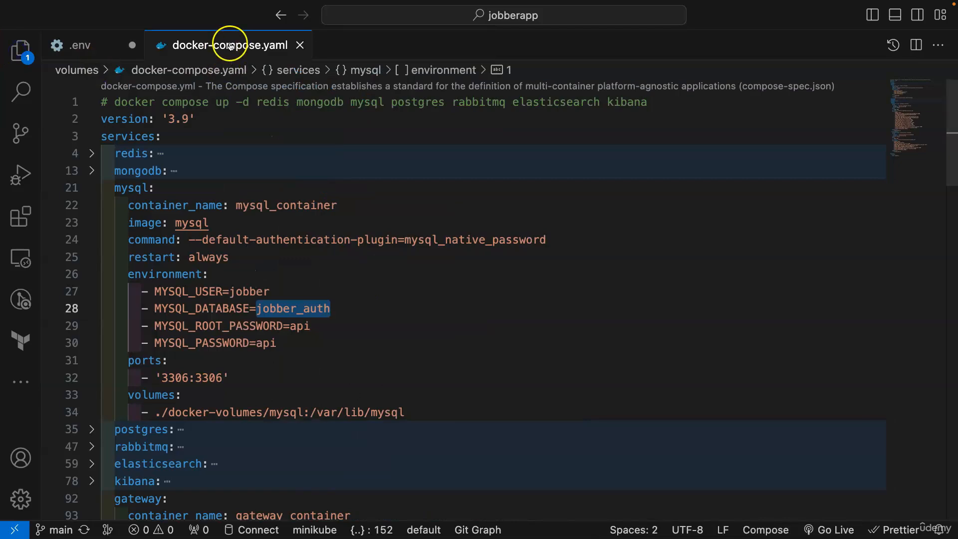
left_click(381, 292)
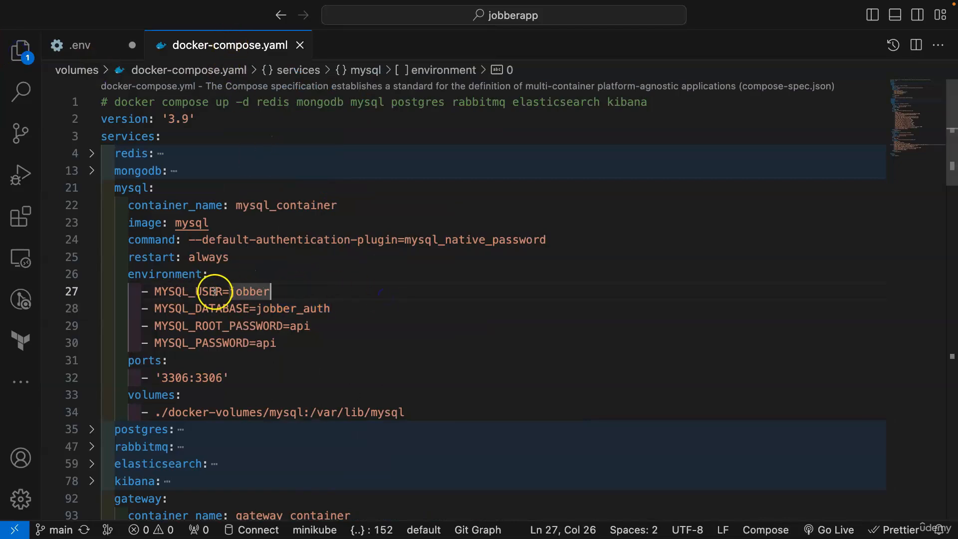
double_click(242, 291)
key("super+c")
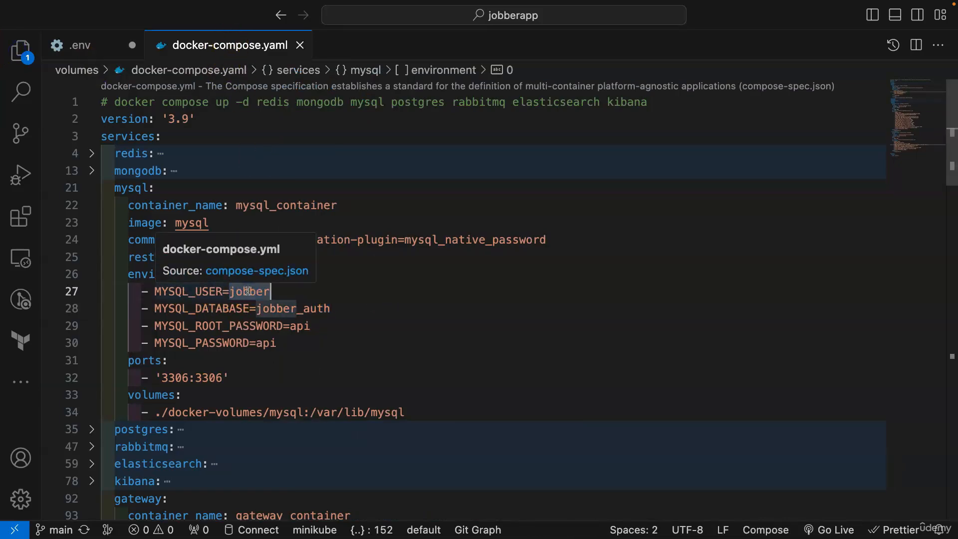
left_click(75, 45)
key("super+v")
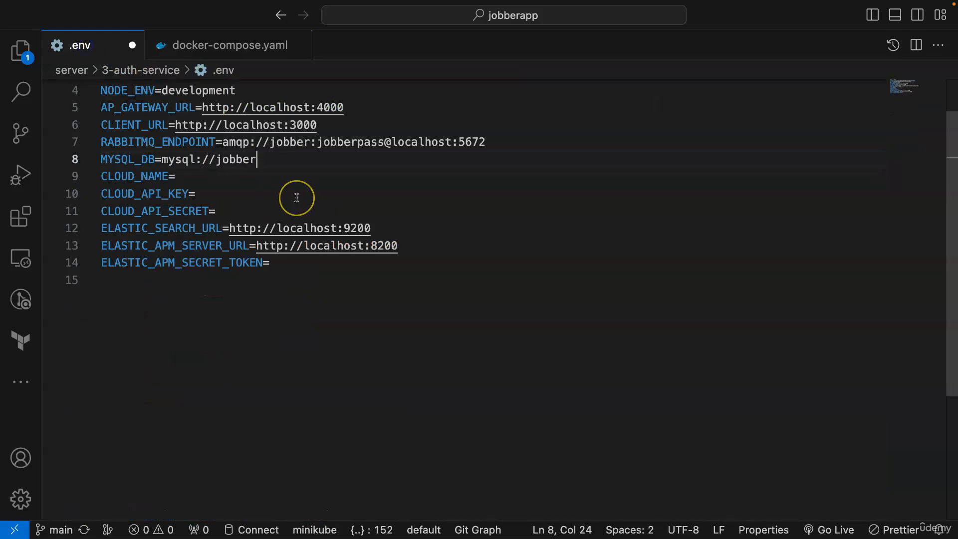
left_click(220, 48)
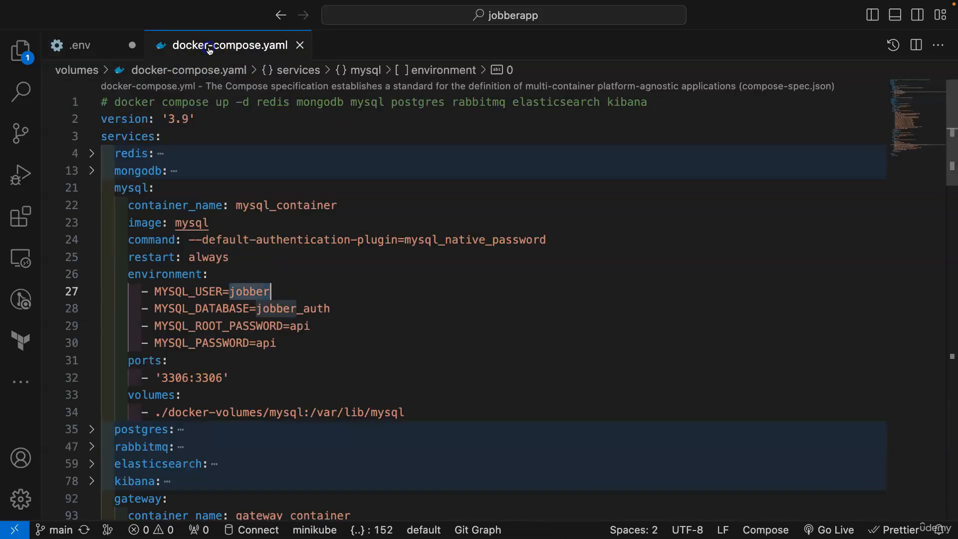
double_click(266, 343)
key("super+c")
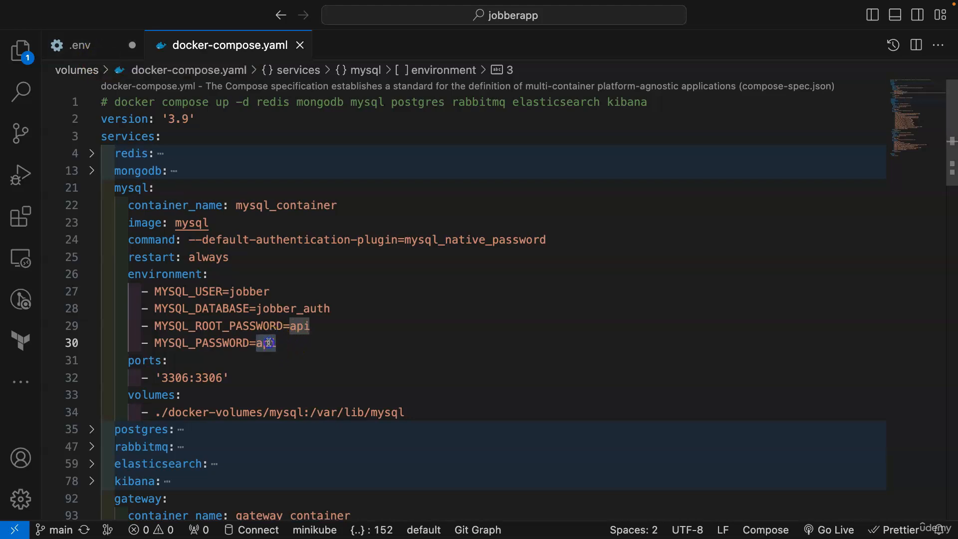
left_click(80, 46)
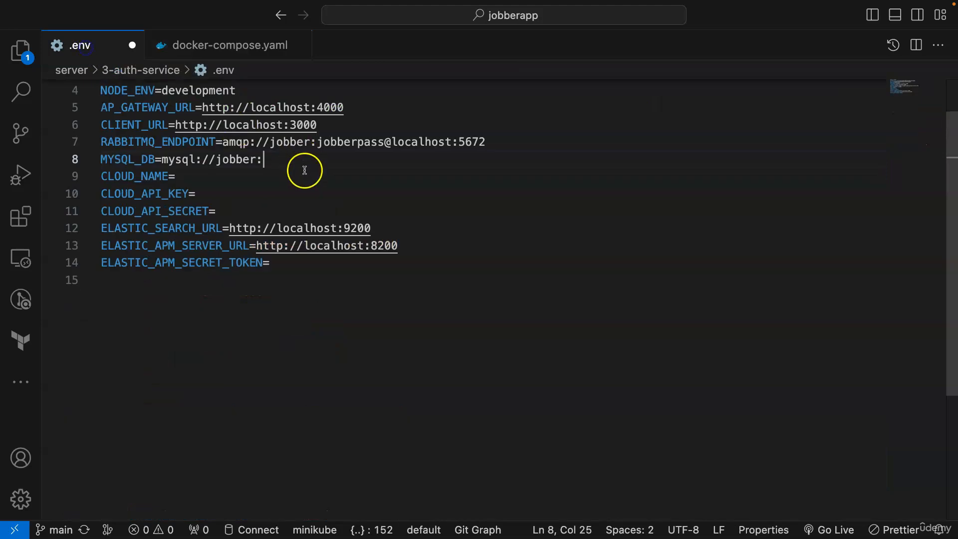
key("super+v")
type("@localhost")
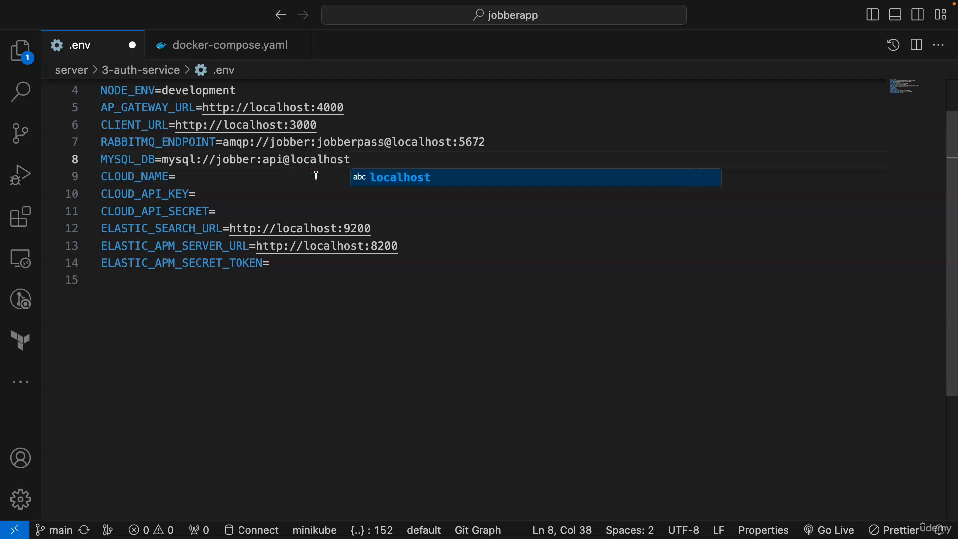
type(":")
- Append the database name jobber_auth, then review the scheme, user and password in the string
left_click(218, 45)
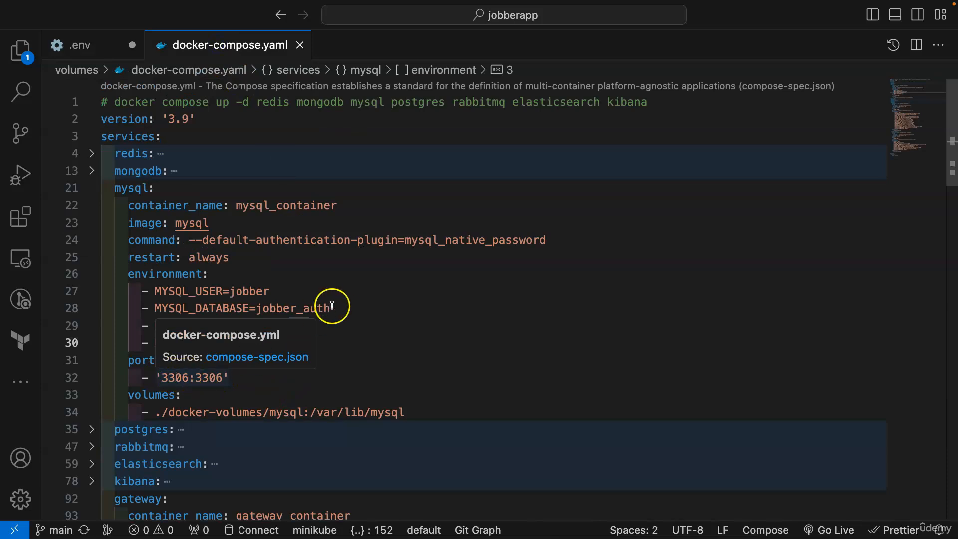
double_click(279, 308)
key("ctrl+c")
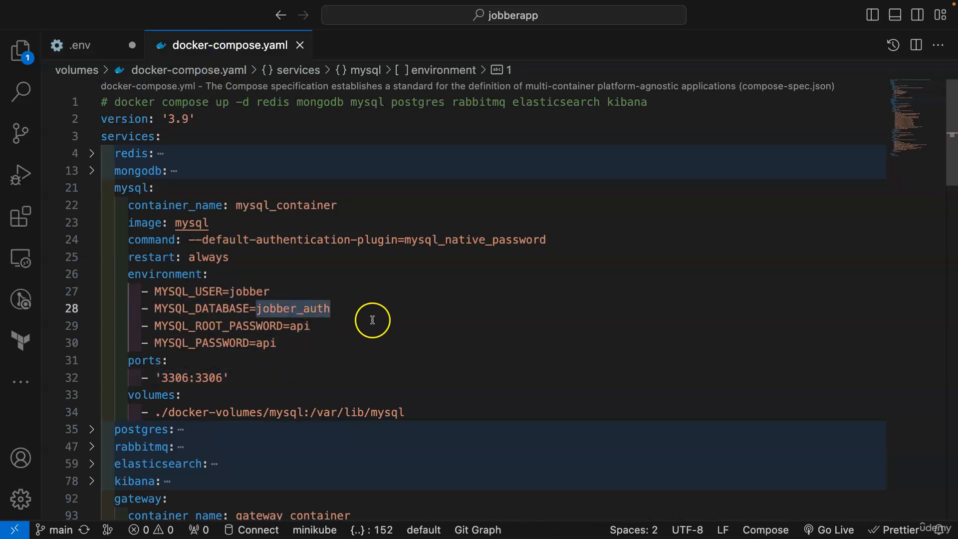
left_click(89, 42)
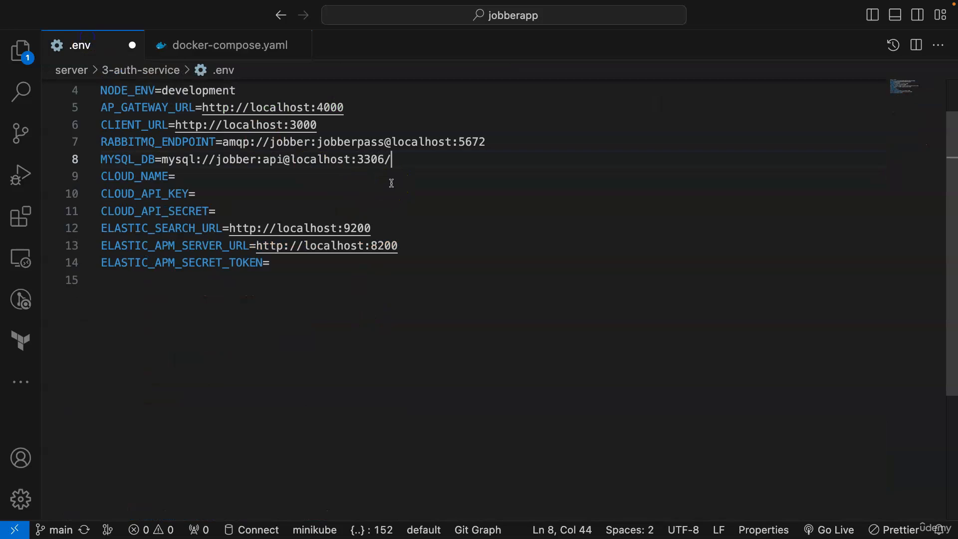
key("ctrl+v")
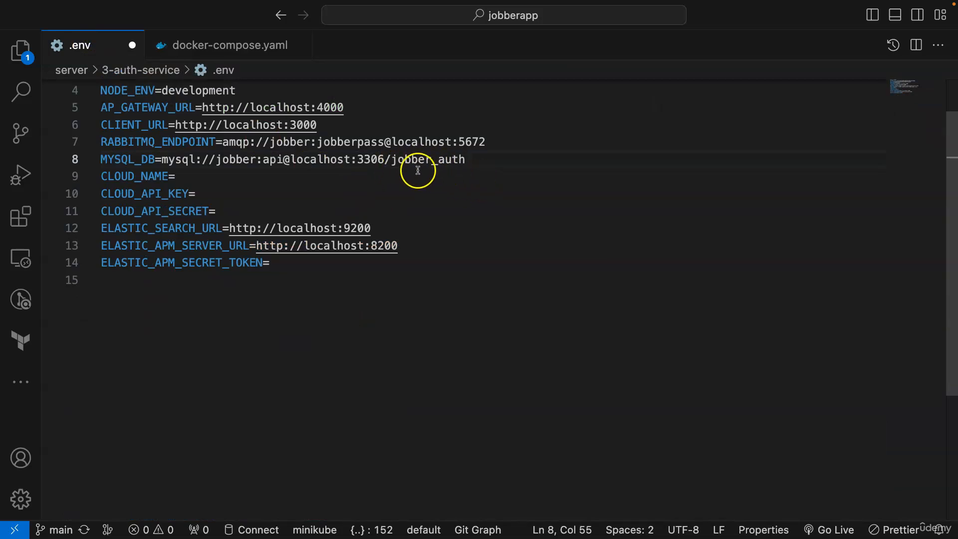
double_click(184, 159)
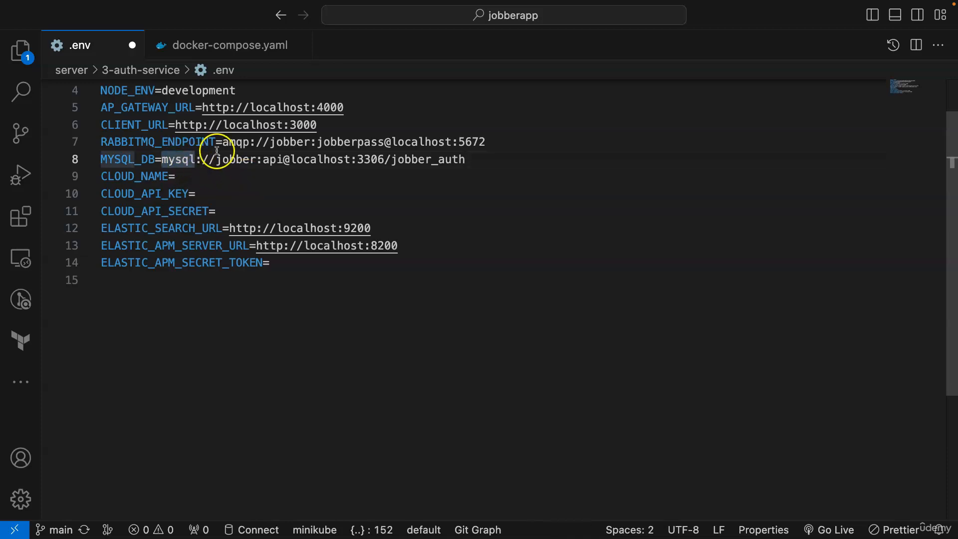
double_click(242, 158)
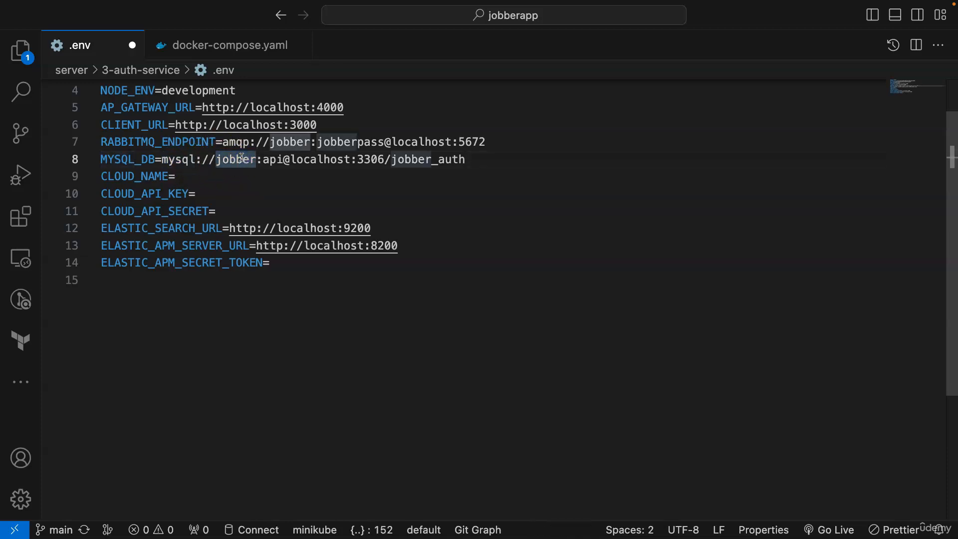
double_click(273, 160)
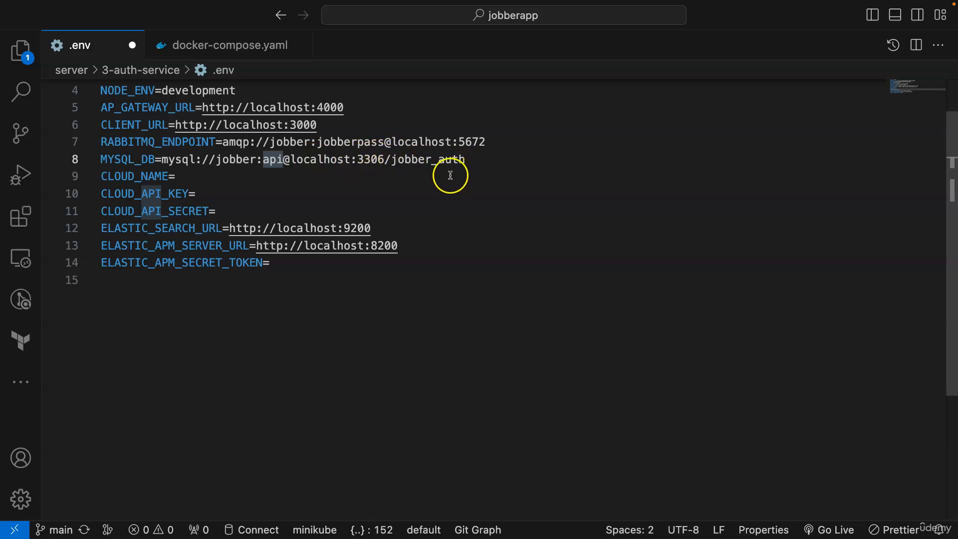
- Save the edited .env and close the .env and docker-compose.yaml tabs
left_click(491, 164)
key("super+s")
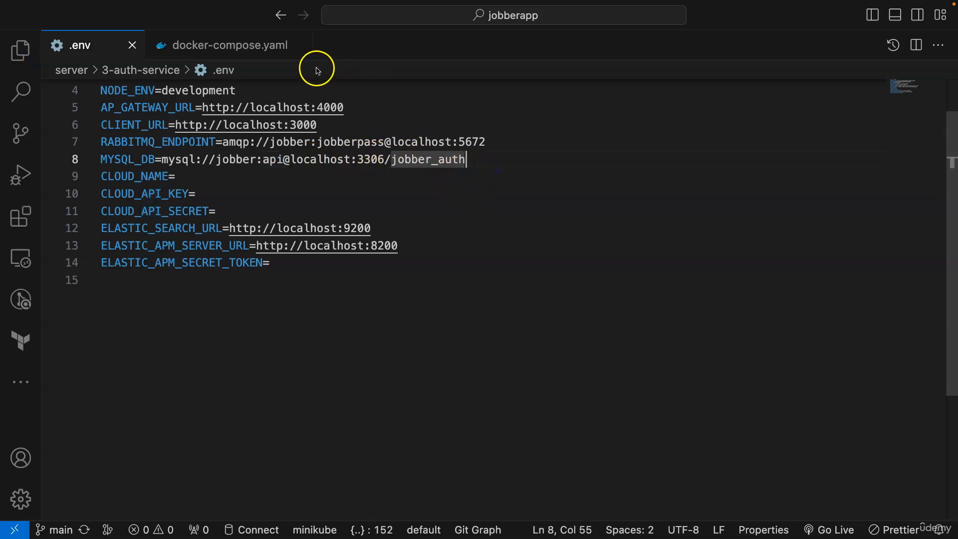
left_click(299, 45)
left_click(135, 44)
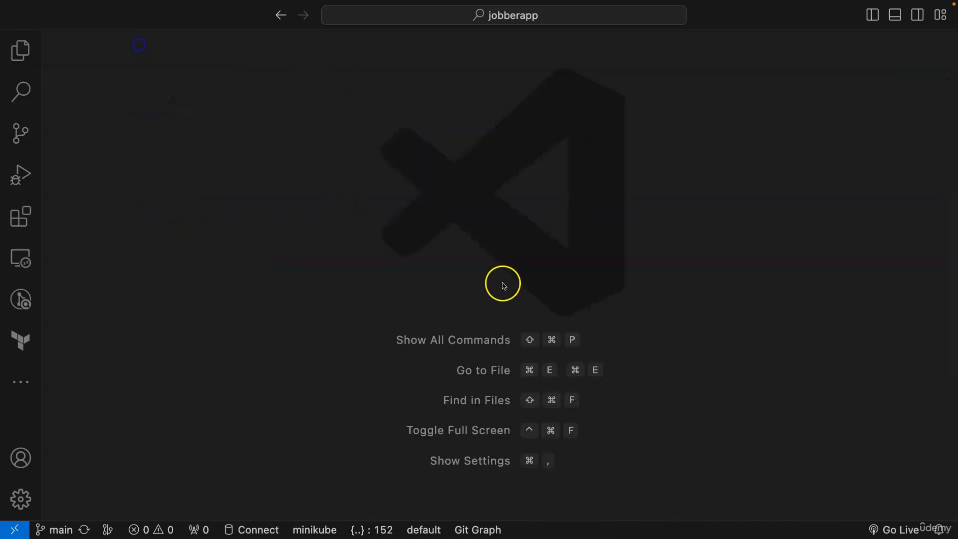
- In the 3-auth-service terminal, restart the auth service with npm run dev
key("ctrl+grave")
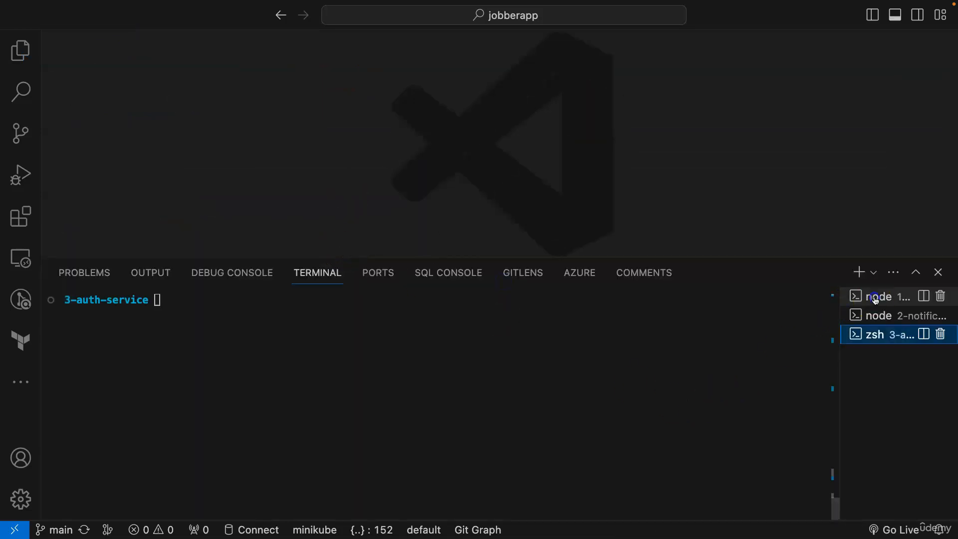
left_click(876, 297)
left_click(493, 453)
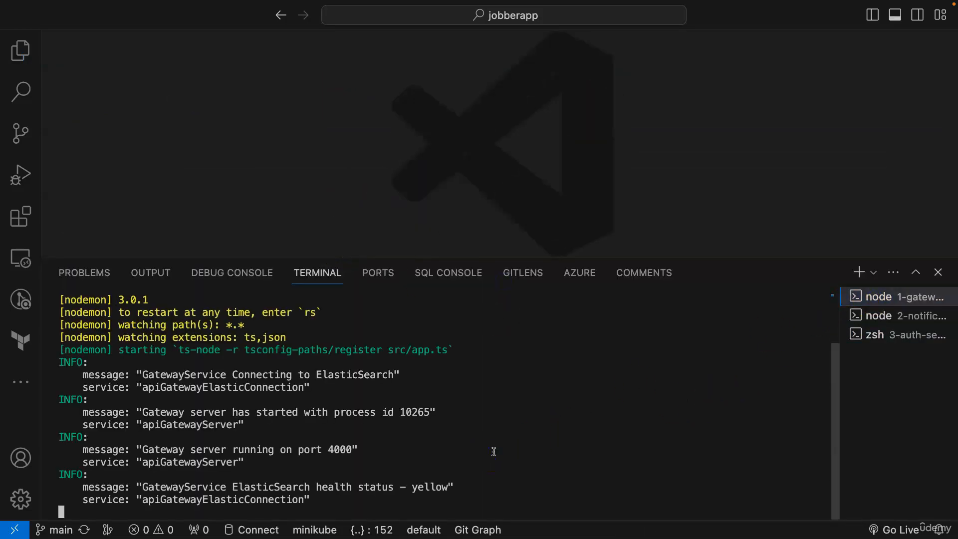
left_click(879, 315)
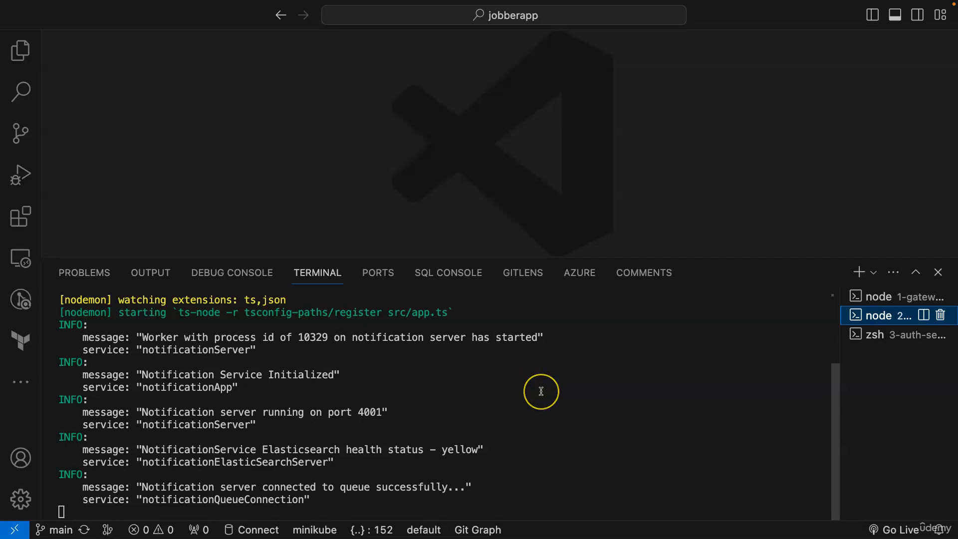
left_click(878, 335)
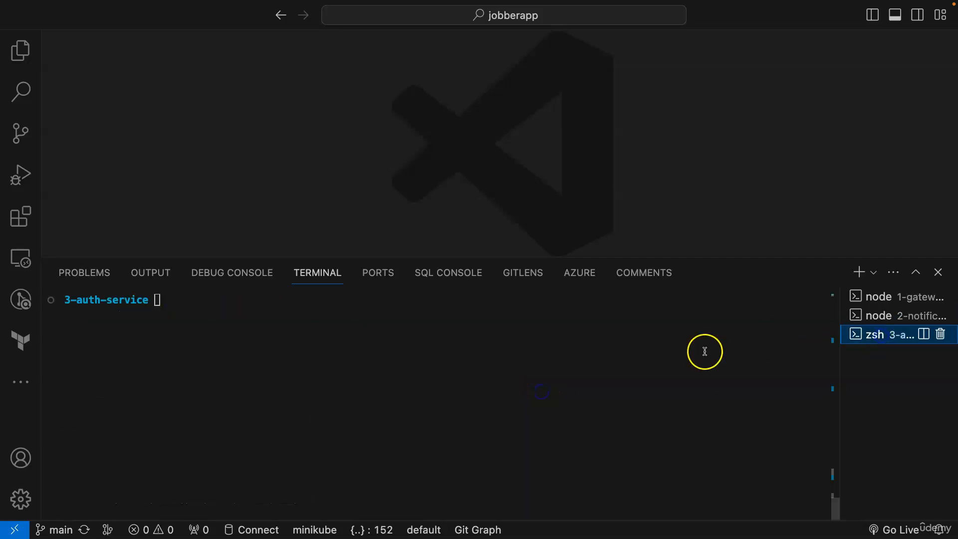
left_click(478, 404)
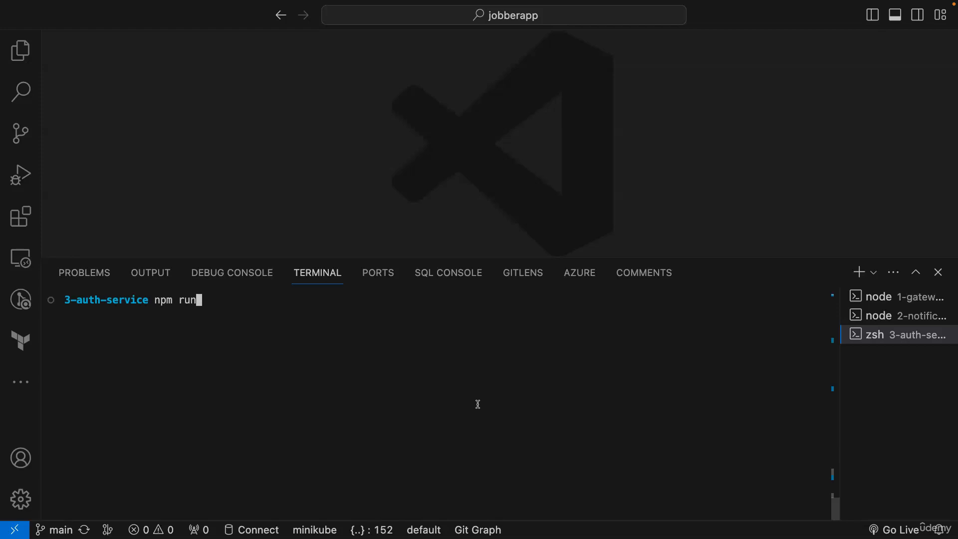
key("Return")
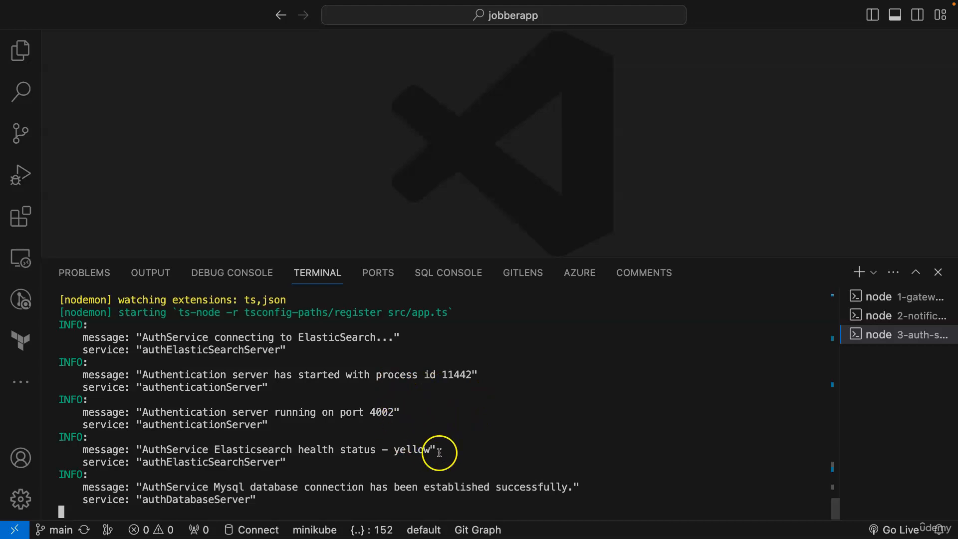
- Check the logs for the Elasticsearch health status and the MySQL connection success message
left_click_drag(432, 448, 221, 454)
left_click(275, 448)
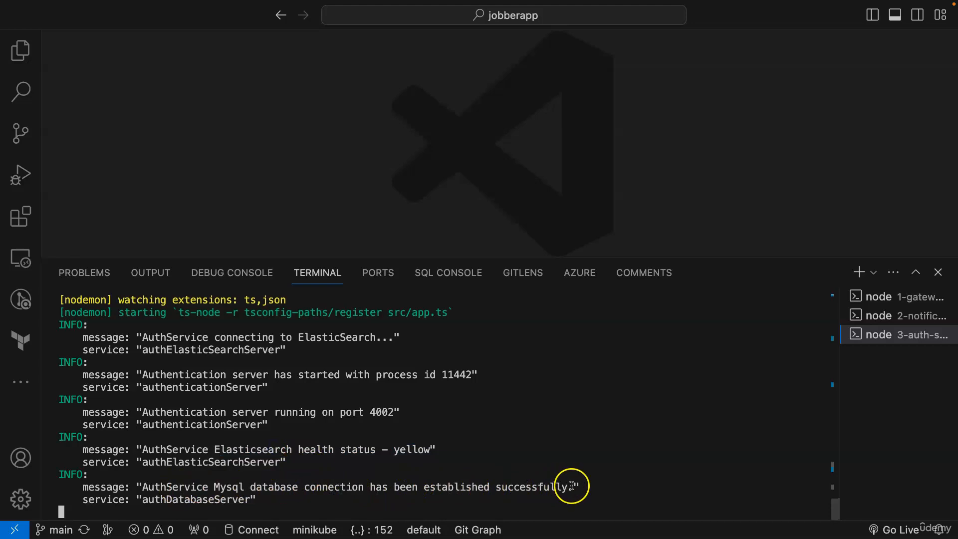
left_click_drag(574, 487, 144, 483)
left_click(290, 477)
left_click(349, 464)
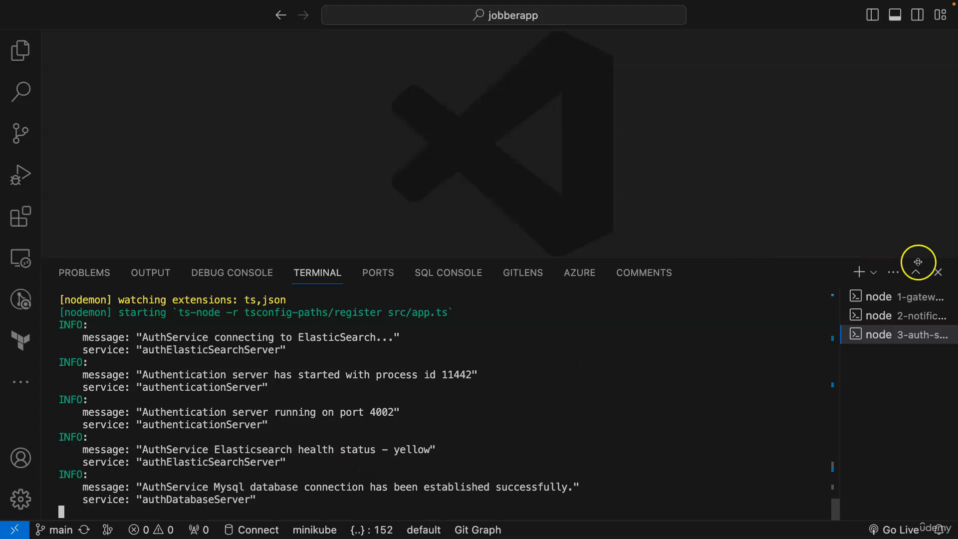
- Search Chrome for tableplus, visit tableplus.com, then switch to the desktop running TablePlus
left_click(939, 272)
key("super+Tab")
left_click(133, 10)
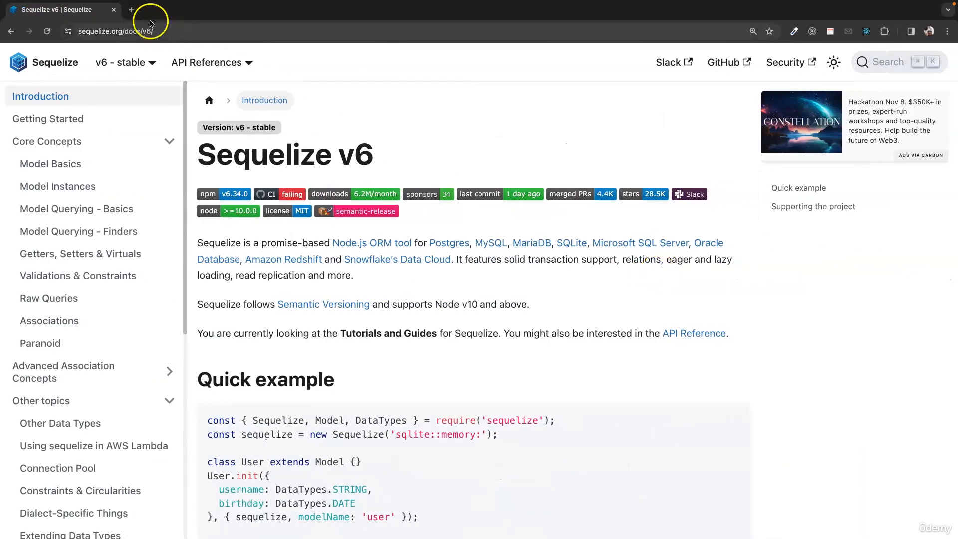
type("tablepl")
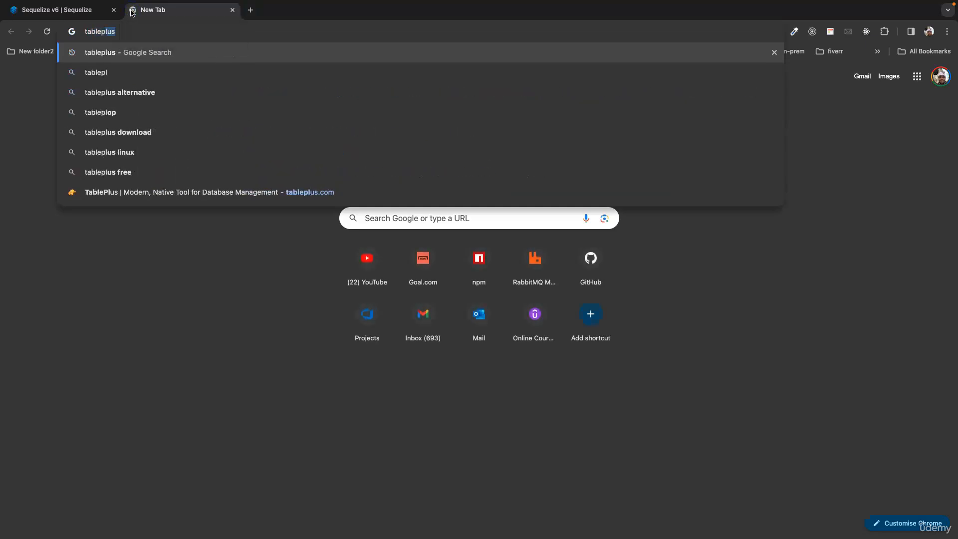
key("Return")
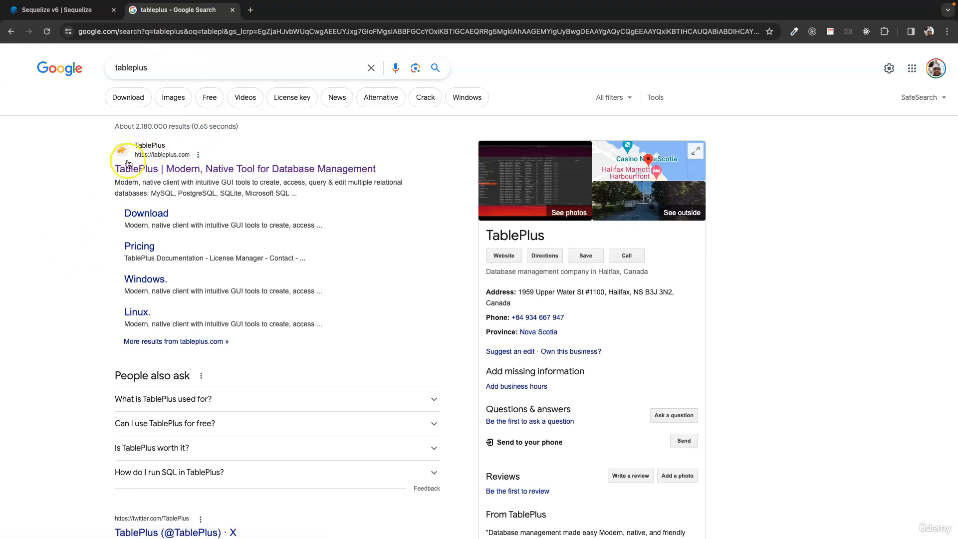
left_click(166, 173)
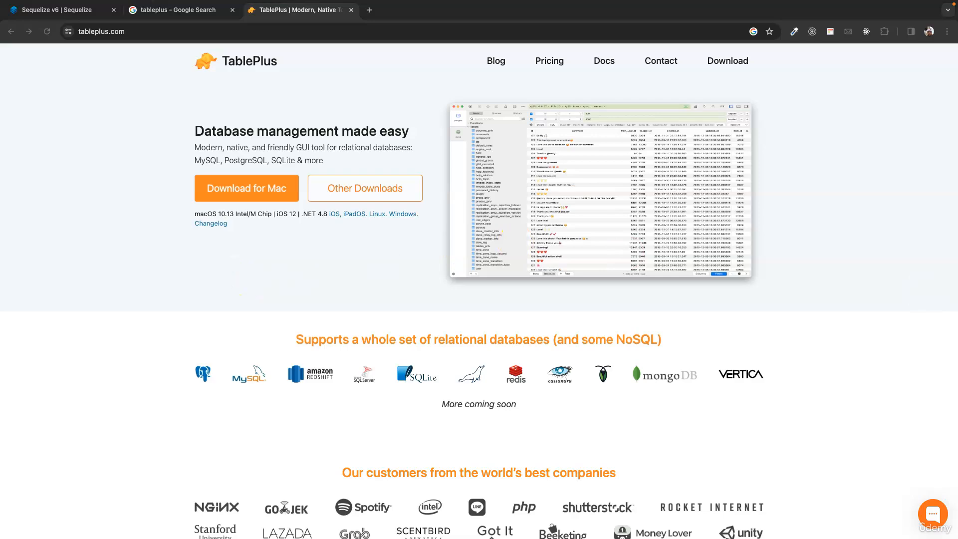
key("ctrl+Left")
key("ctrl+Left")
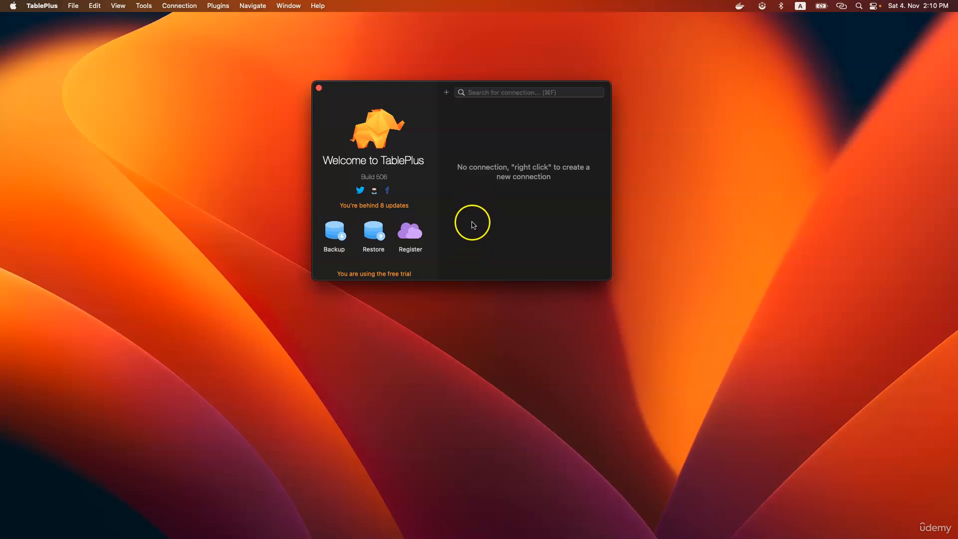
- Bring TablePlus to the front and try the new-connection picker and connection options
left_click(224, 119)
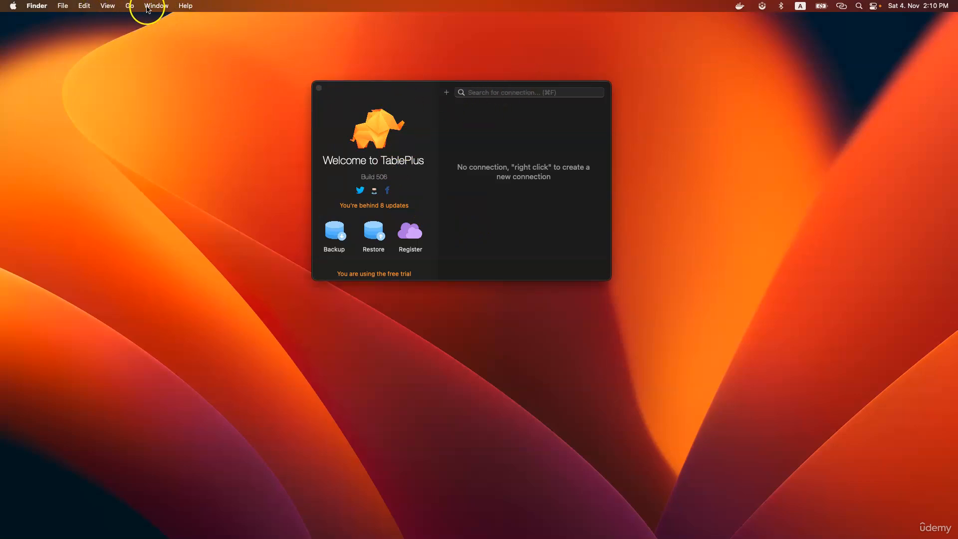
left_click(64, 9)
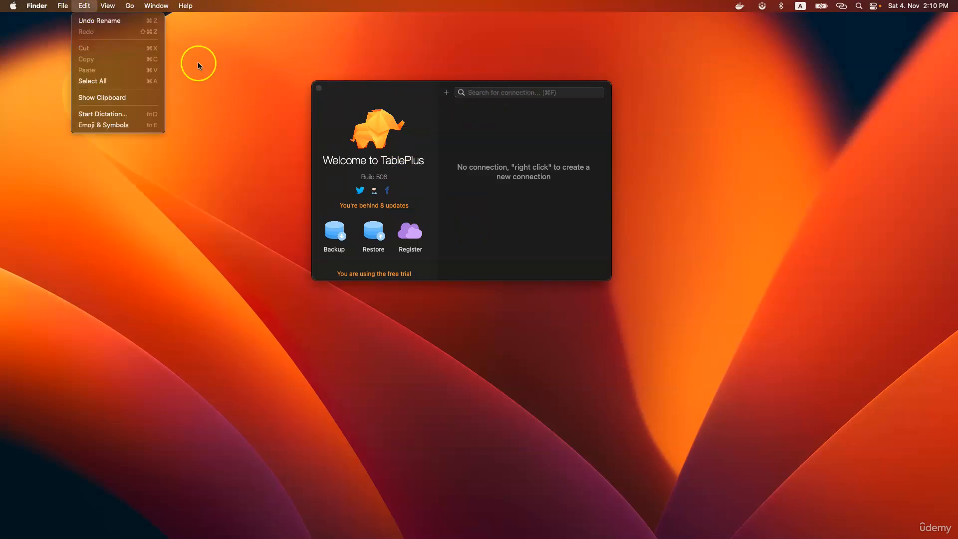
left_click(380, 93)
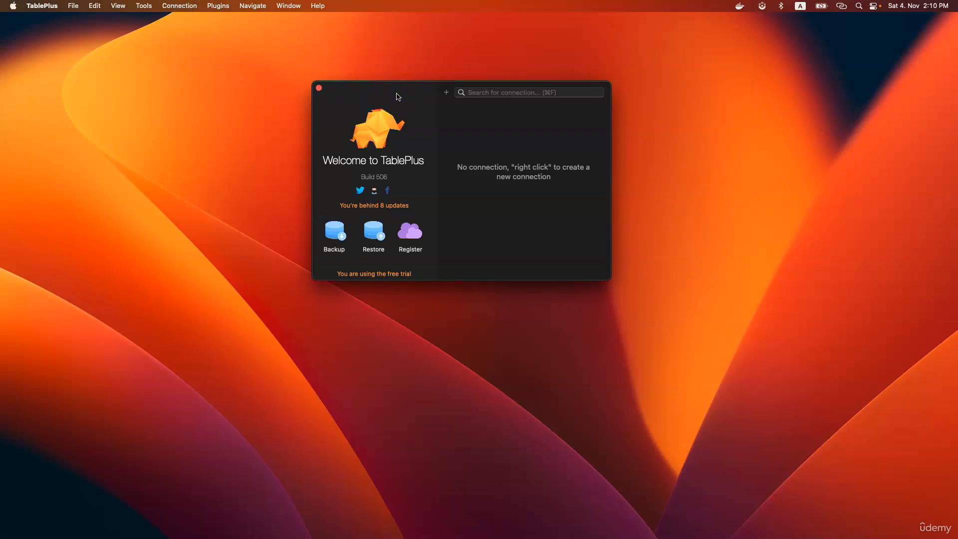
left_click(446, 93)
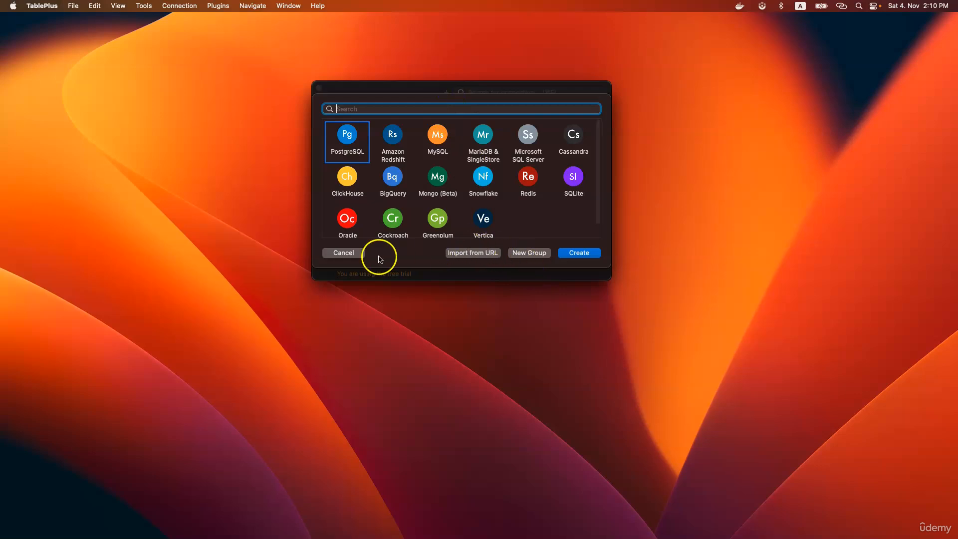
left_click(344, 252)
left_click(177, 10)
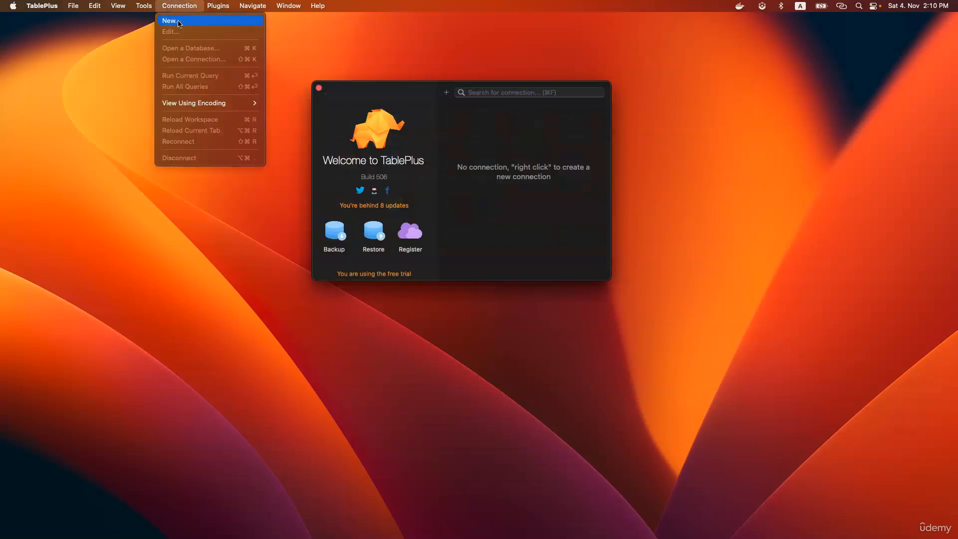
left_click(492, 124)
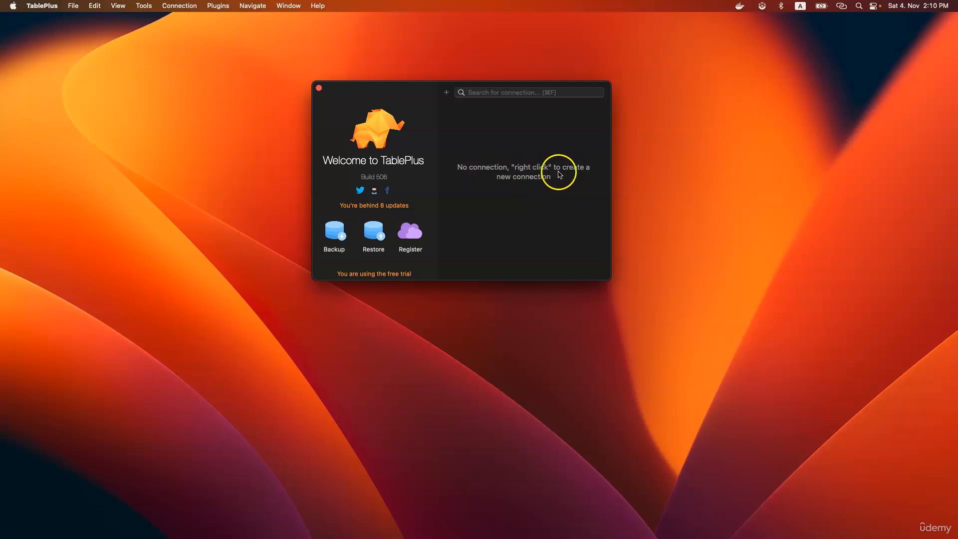
- Create a new connection from the list's context menu, choosing MySQL as its type
right_click(471, 133)
left_click(494, 136)
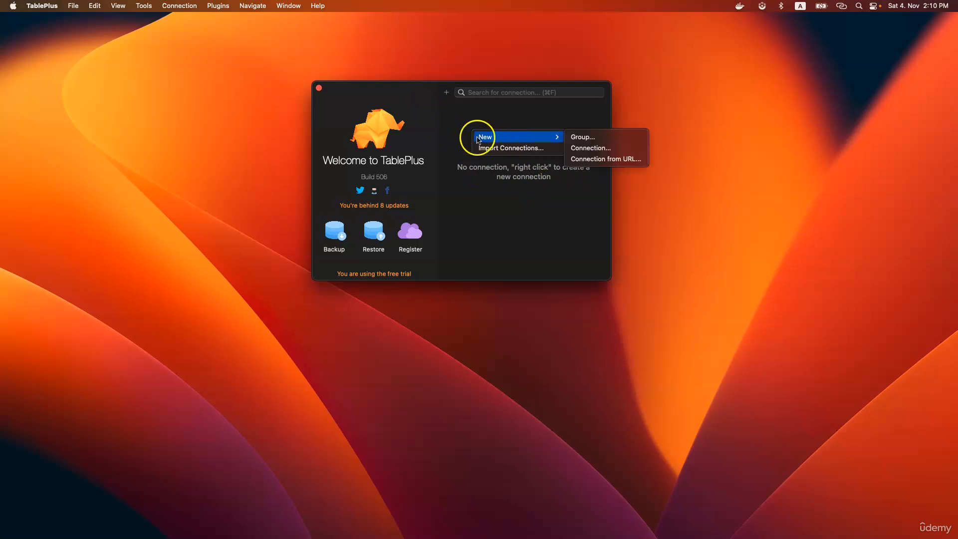
left_click(447, 94)
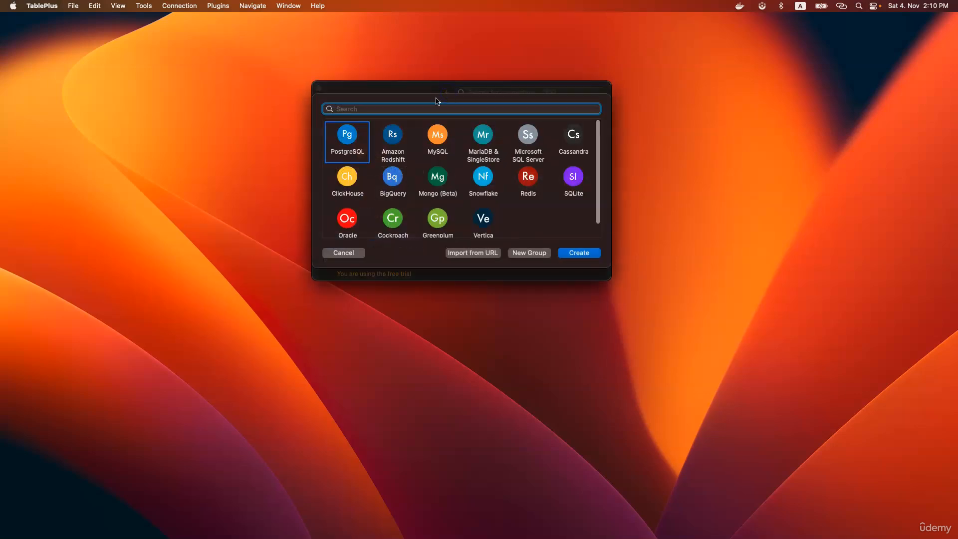
left_click(357, 142)
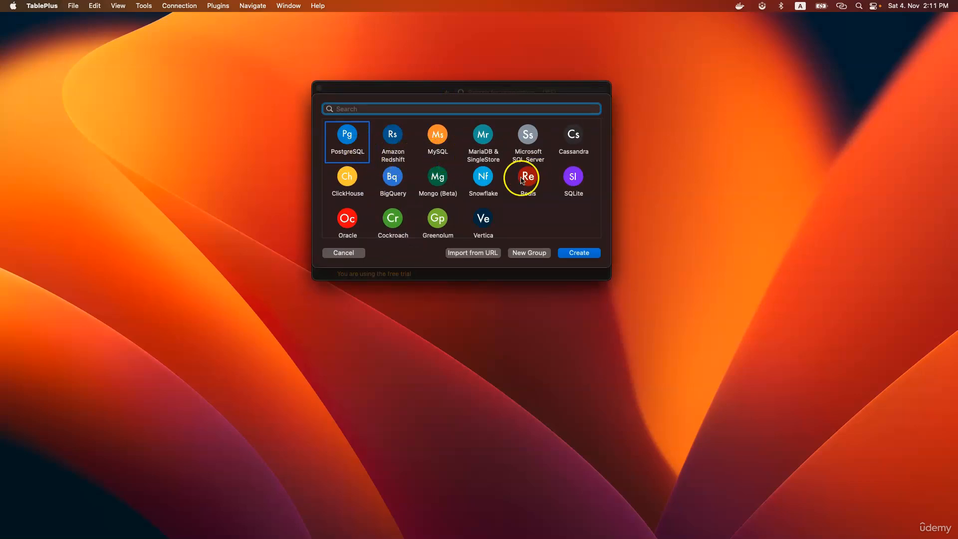
scroll(497, 181, "down", 2)
scroll(499, 185, "up", 2)
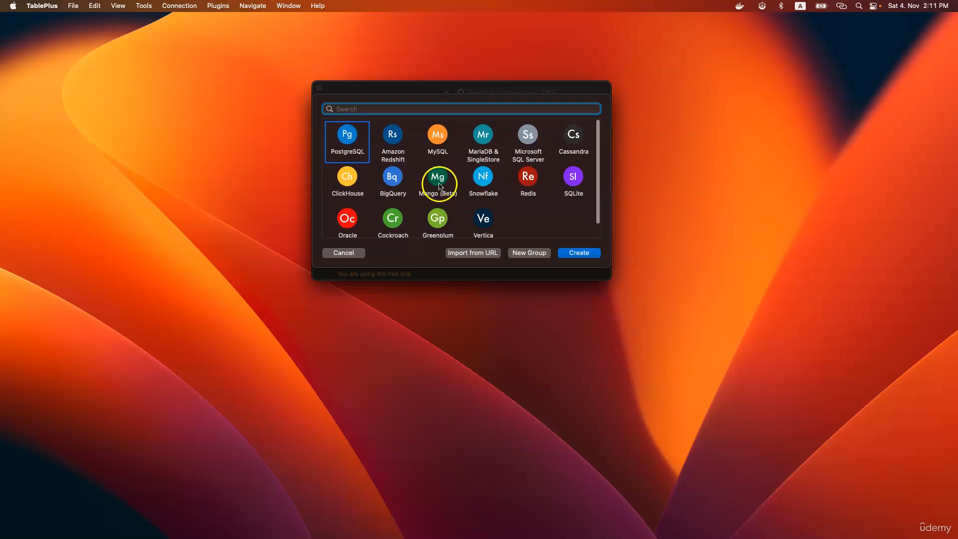
left_click(438, 137)
left_click(580, 254)
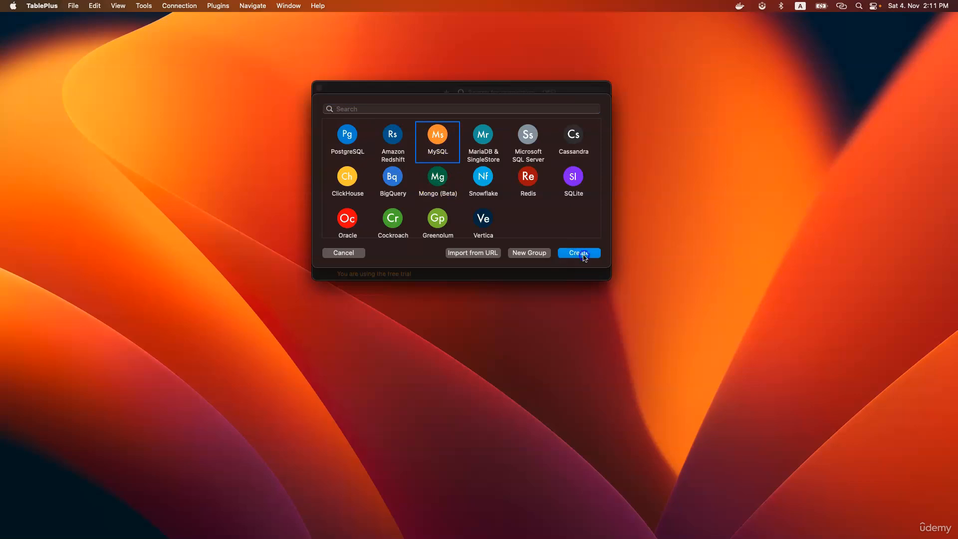
- Move the MySQL connection dialog up and enter host 127.0.0.1, keeping port 3306
left_click(559, 333)
left_click_drag(558, 332, 555, 83)
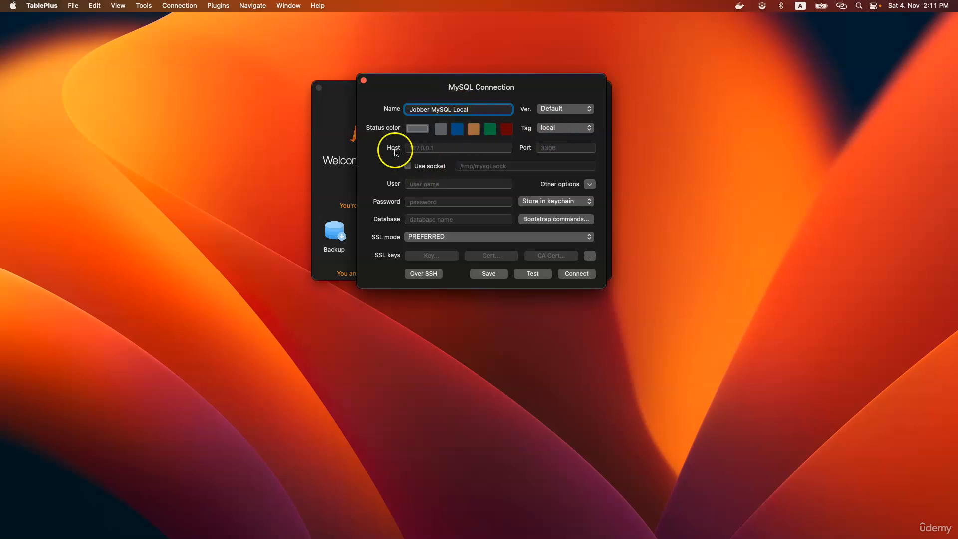
left_click(437, 147)
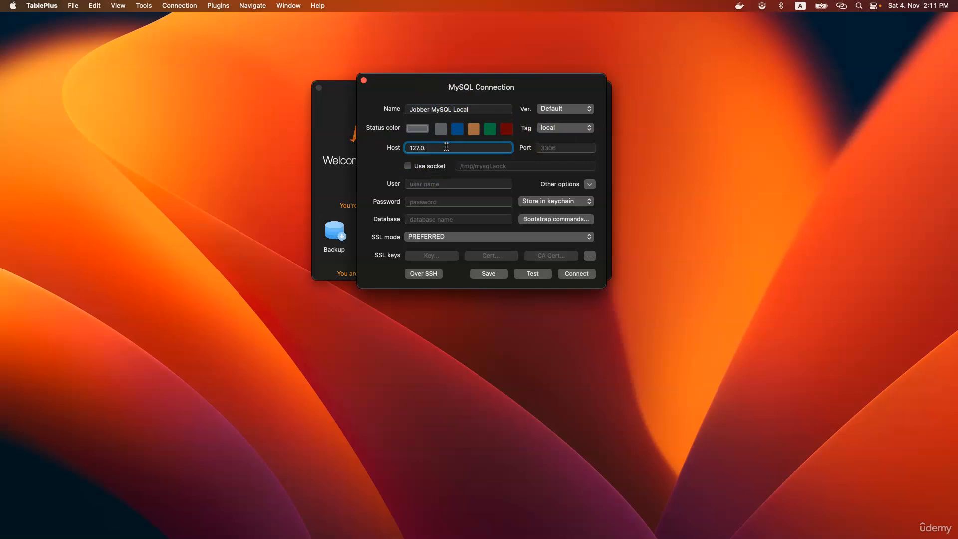
type("127.0.0.1")
left_click(558, 146)
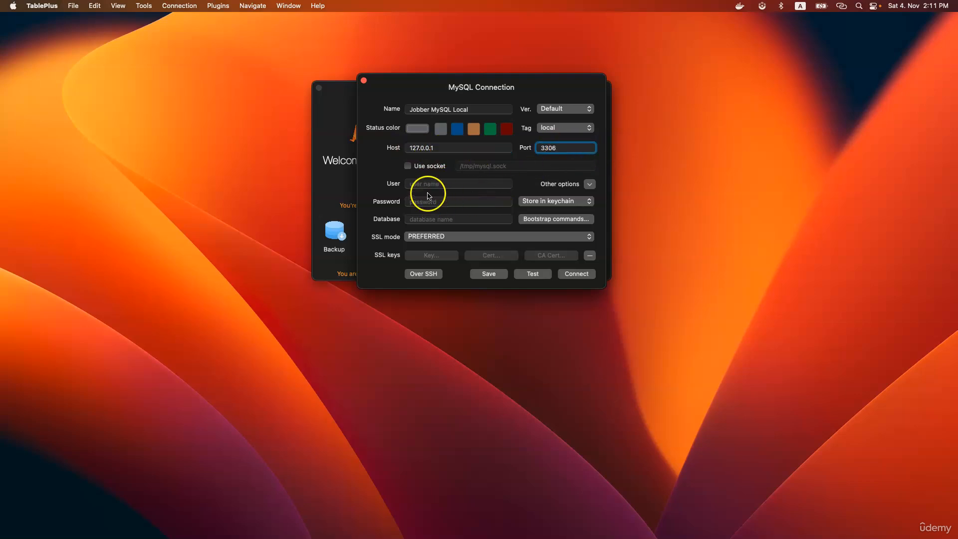
left_click(443, 184)
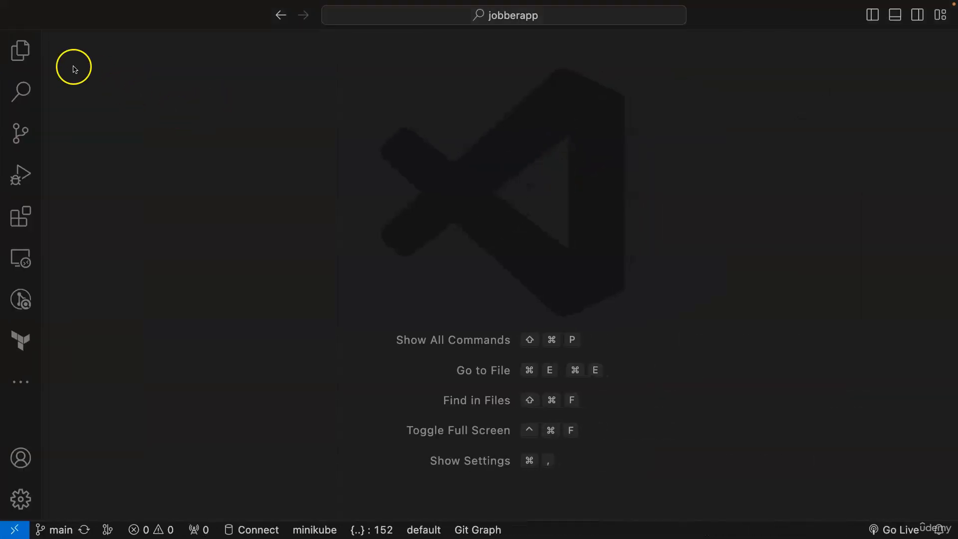
left_click(20, 50)
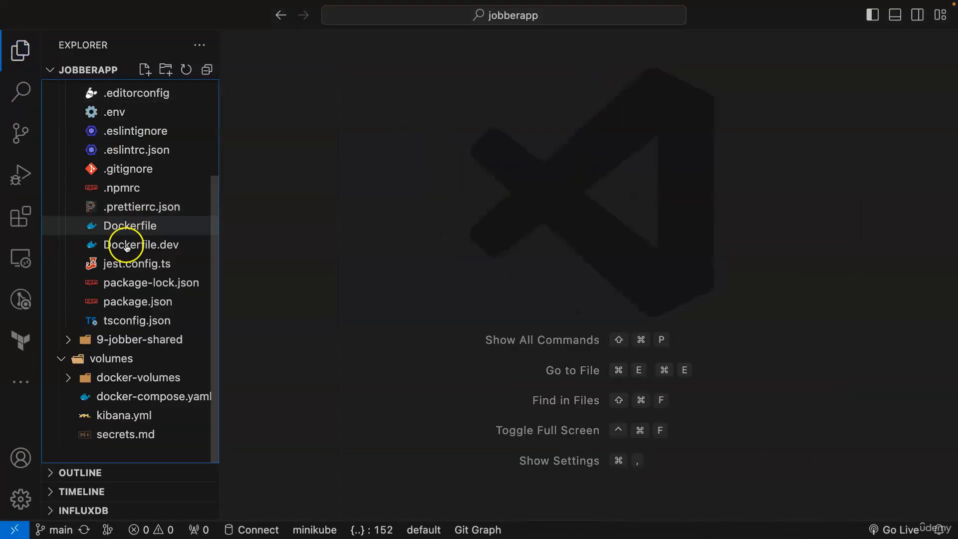
- Copy the user and password from the .env MYSQL_DB string and enter the password in TablePlus
left_click(123, 113)
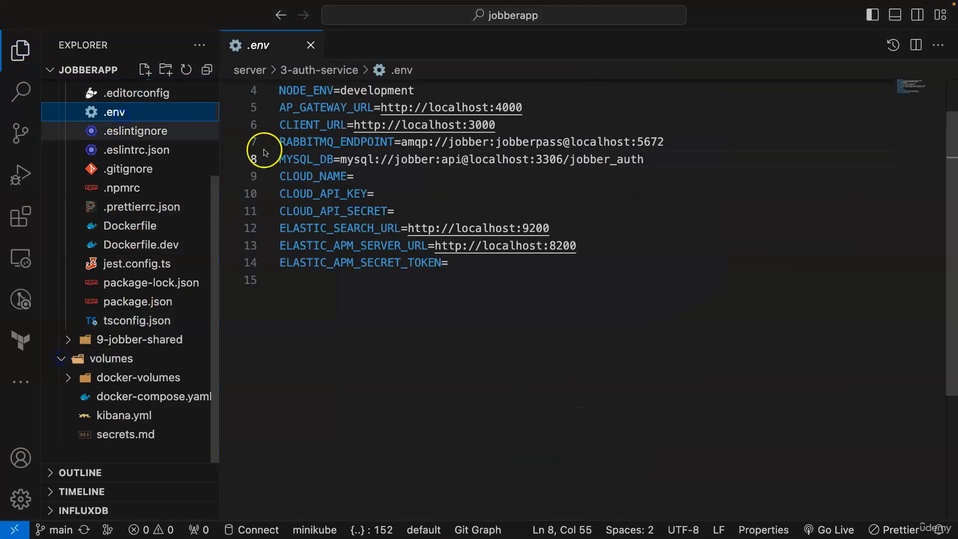
double_click(414, 160)
double_click(455, 159)
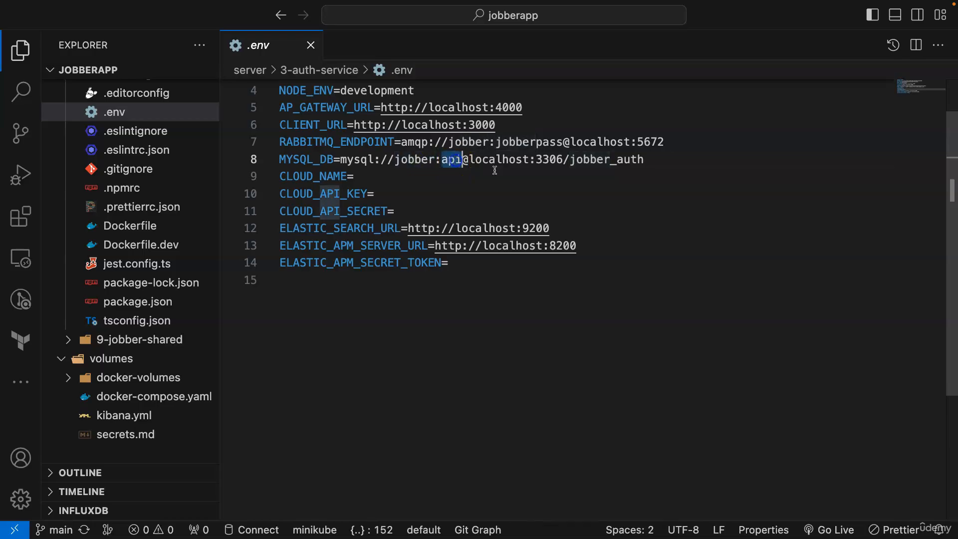
key("ctrl+Left")
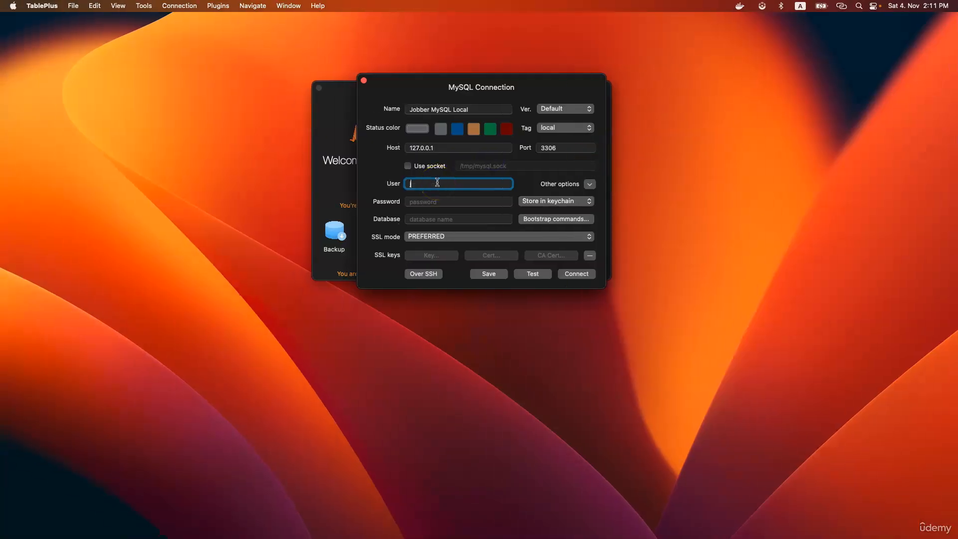
left_click(447, 201)
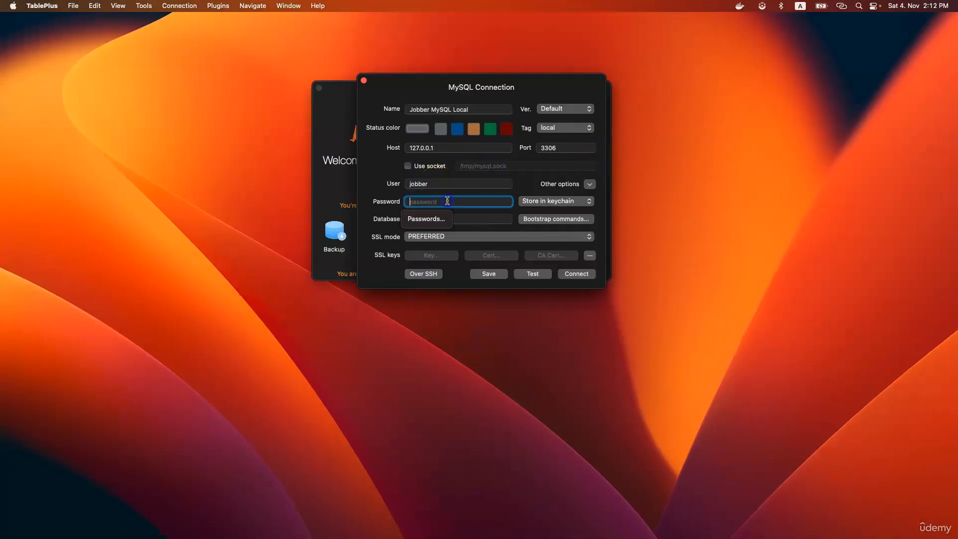
type("api")
key("ctrl+Right")
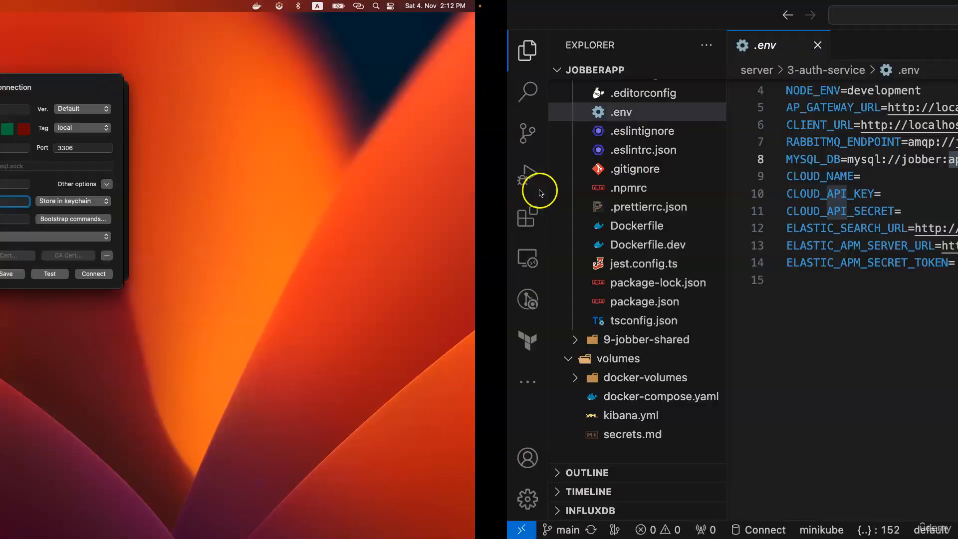
- Copy jobber_auth from .env and paste it as the connection's database name
left_click(594, 160)
double_click(594, 160)
key("super+c")
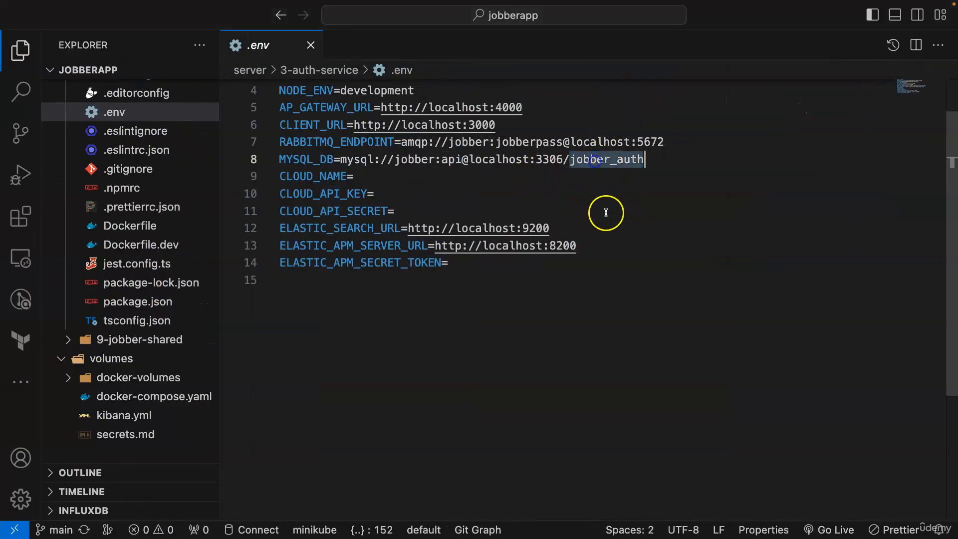
key("ctrl+Left")
left_click(427, 219)
key("super+v")
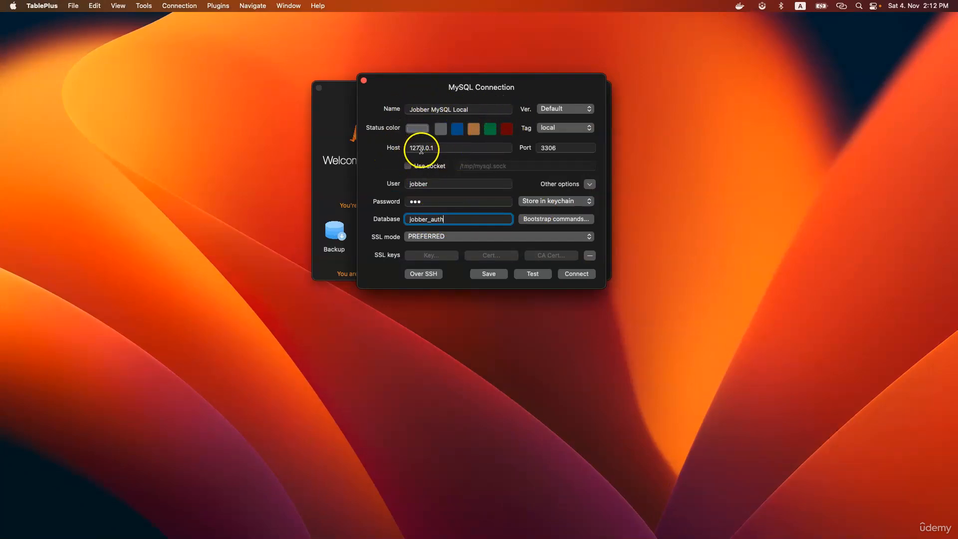
- Recheck host 127.0.0.1, test the Jobber MySQL Local settings, and connect
left_click(440, 147)
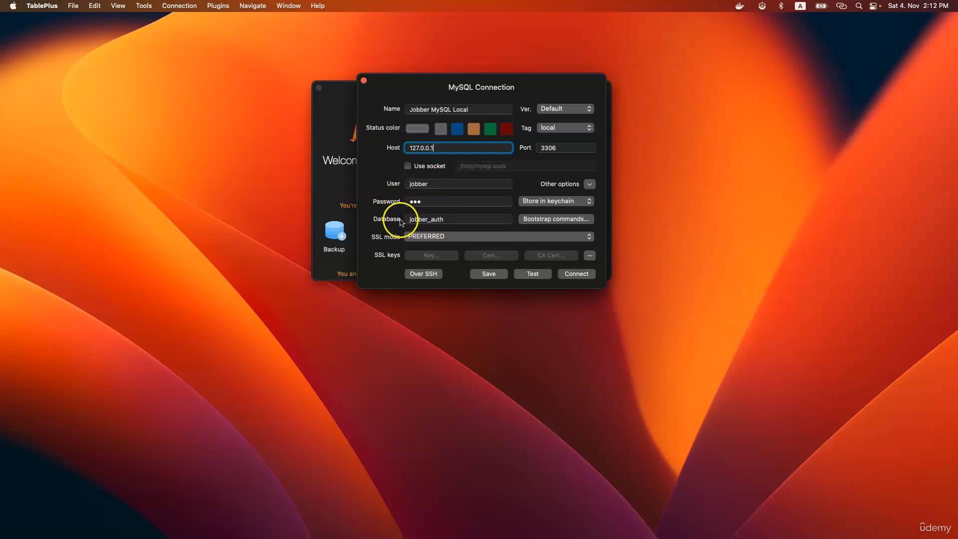
left_click(533, 275)
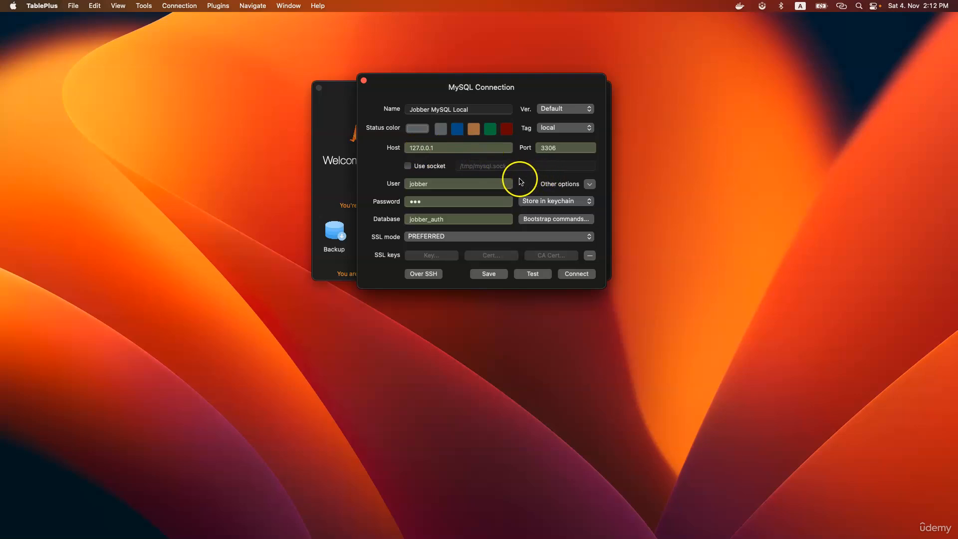
left_click(577, 275)
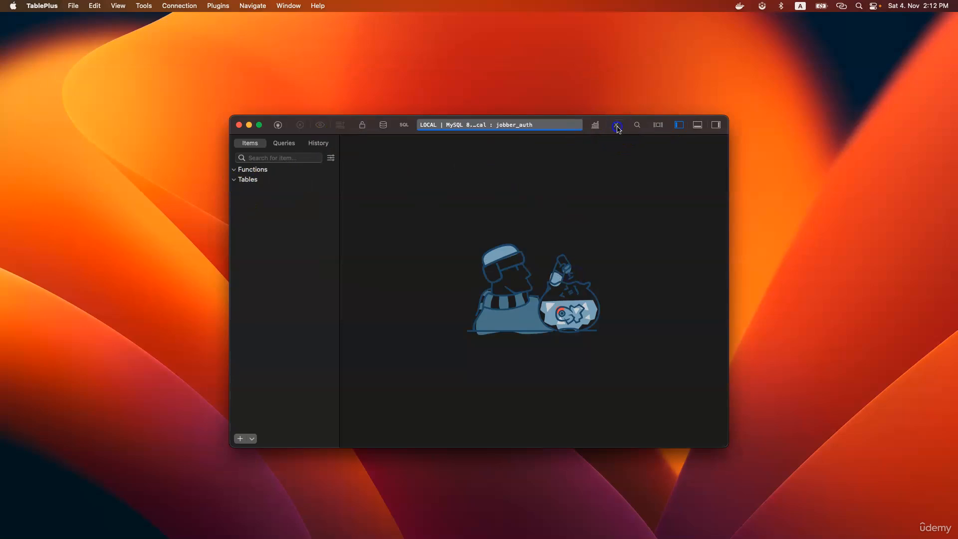
- Move the jobber_auth window up, make it full screen, and expand its empty Tables group
left_click_drag(353, 131, 356, 93)
left_click(239, 143)
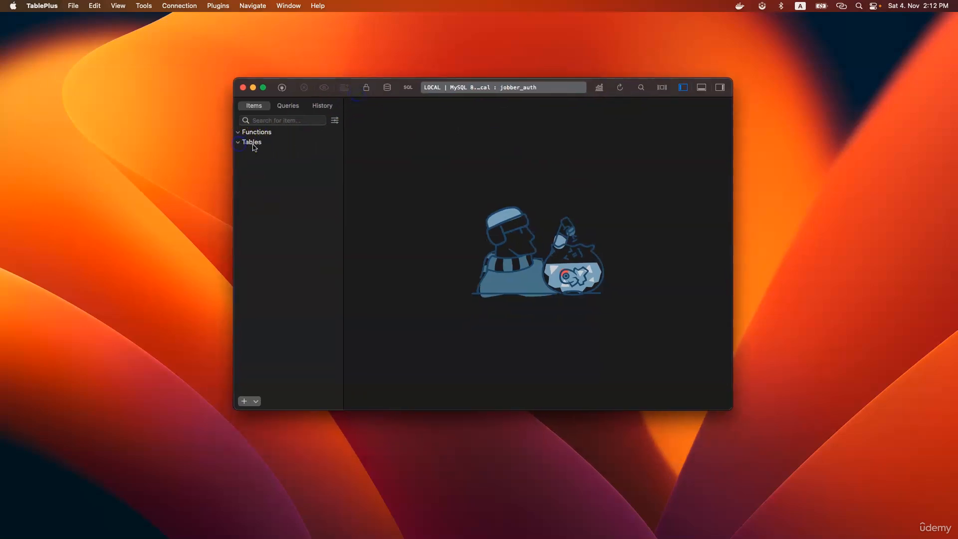
left_click(263, 88)
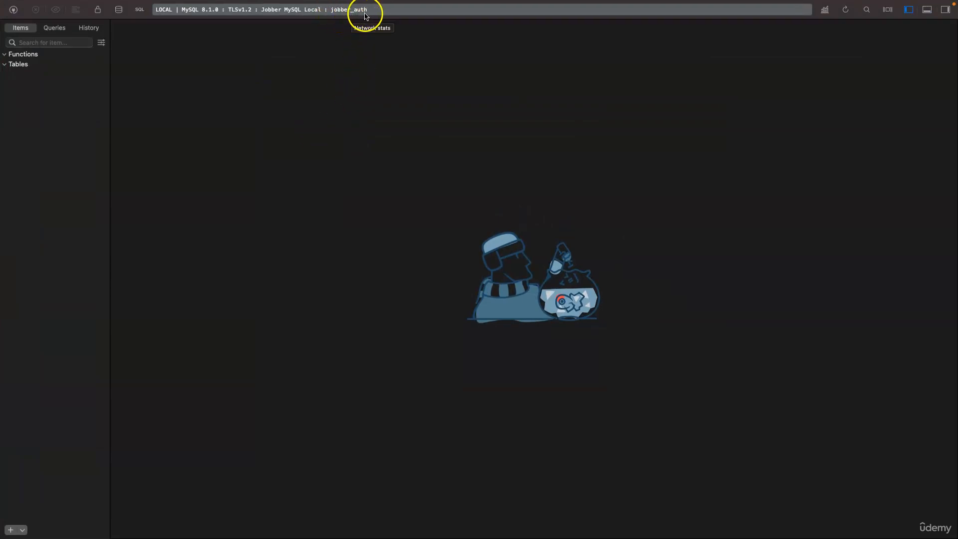
left_click(4, 65)
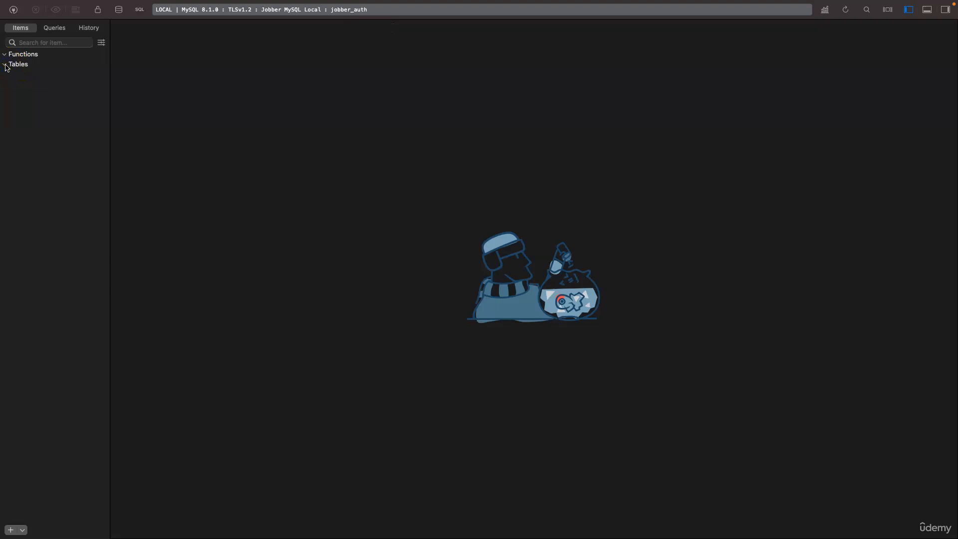
- Close the .env tab and restart the auth service by entering rs in the terminal
key("ctrl+Right")
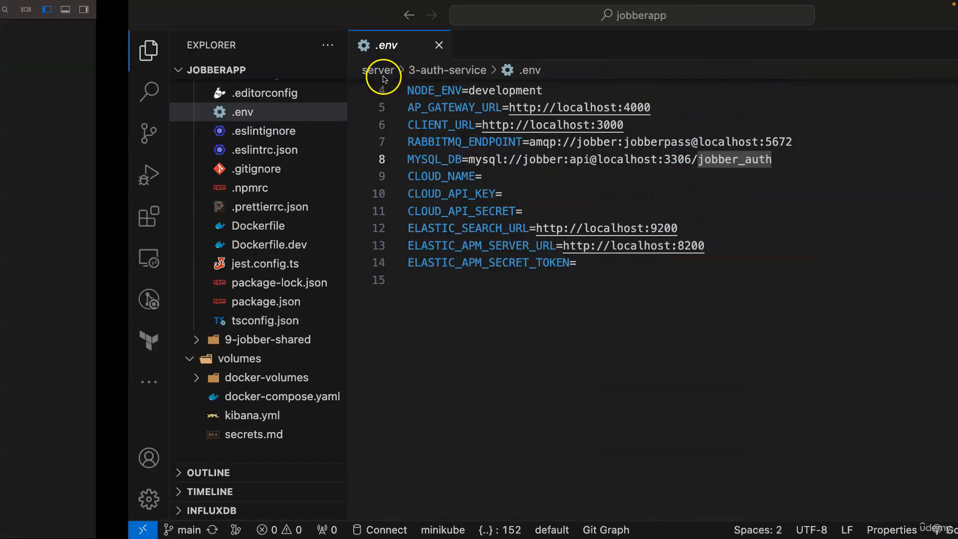
left_click(309, 45)
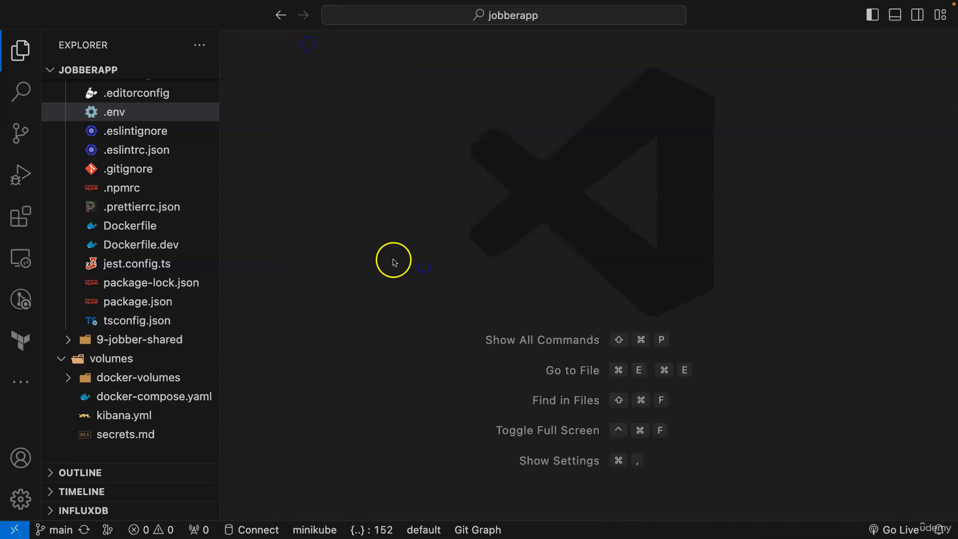
key("ctrl+grave")
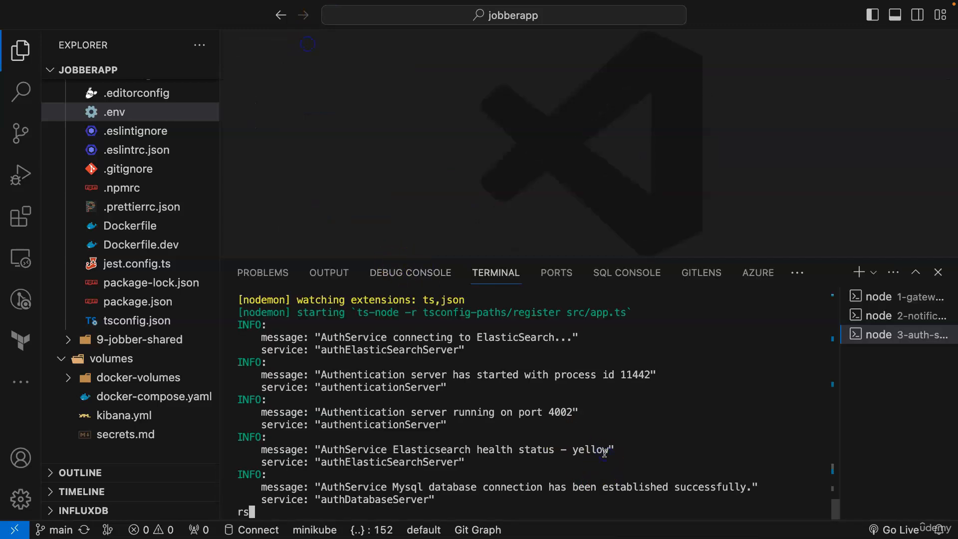
type("rs")
key("Return")
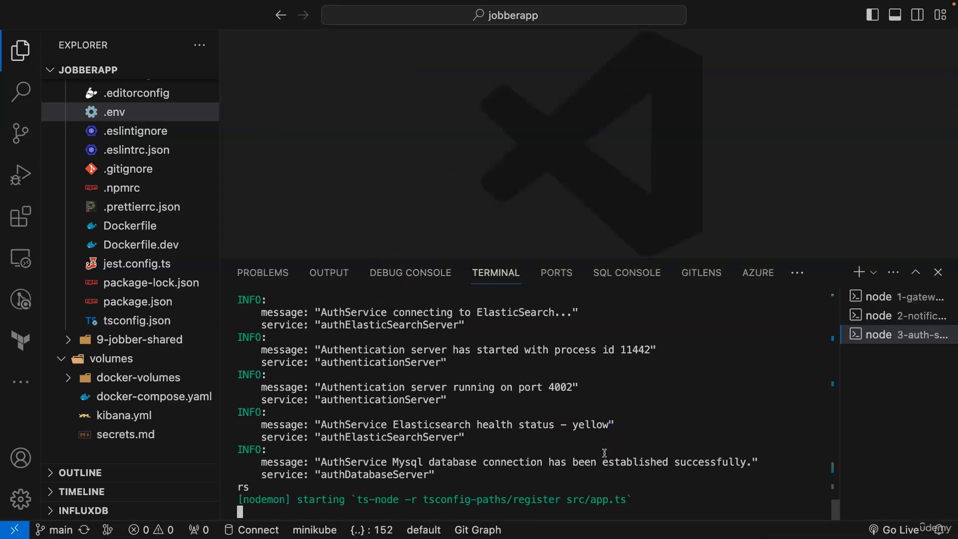
- Hide the Explorer sidebar, check TablePlus, then return to the auth logs showing the MySQL connection
left_click(19, 49)
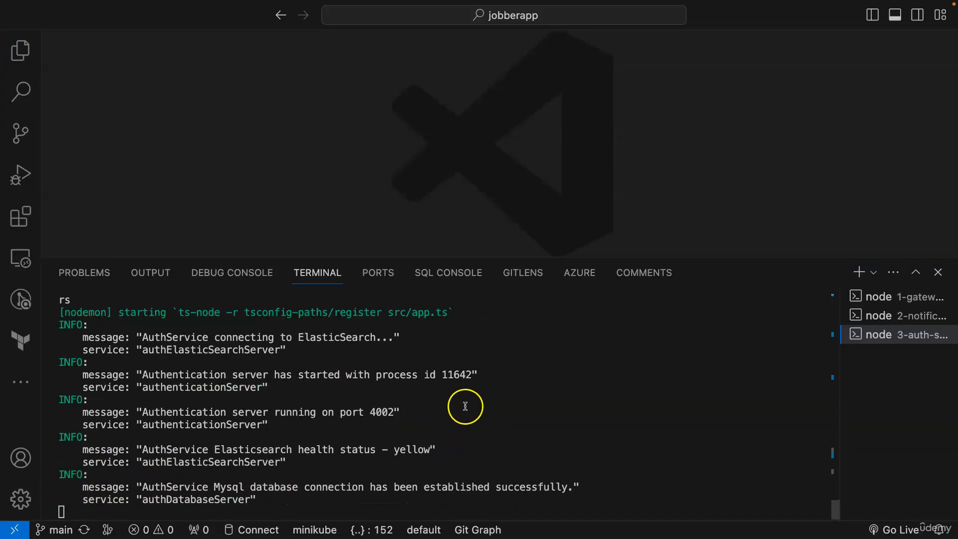
key("ctrl+Left")
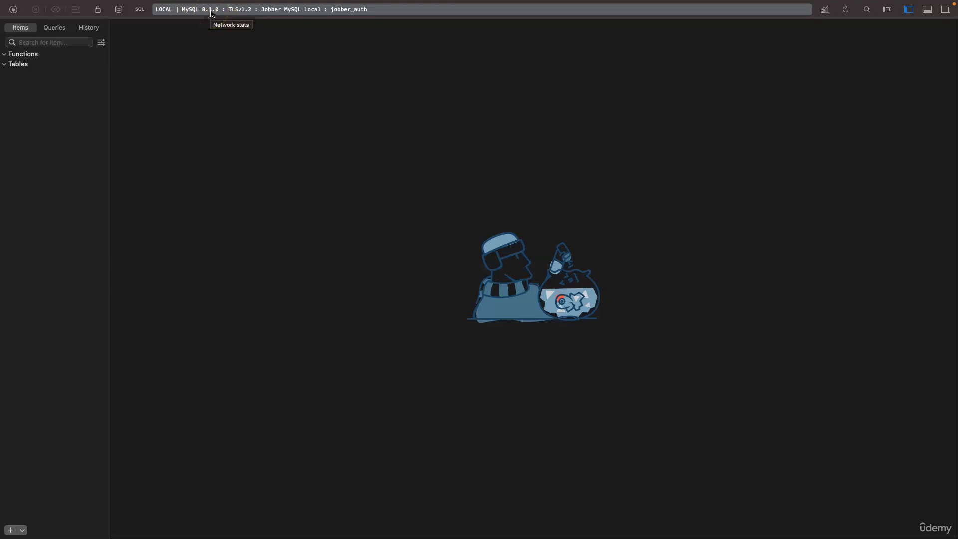
left_click(416, 119)
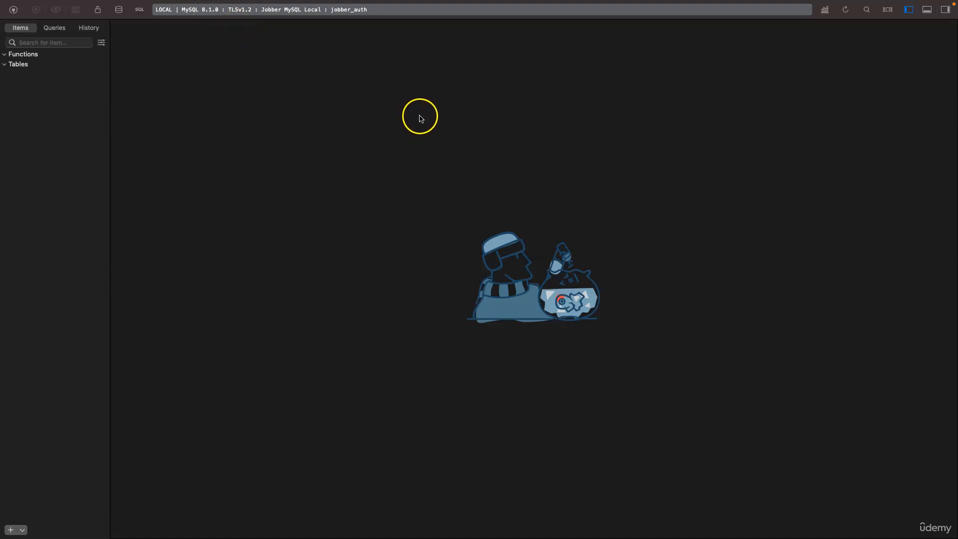
key("ctrl+Right")
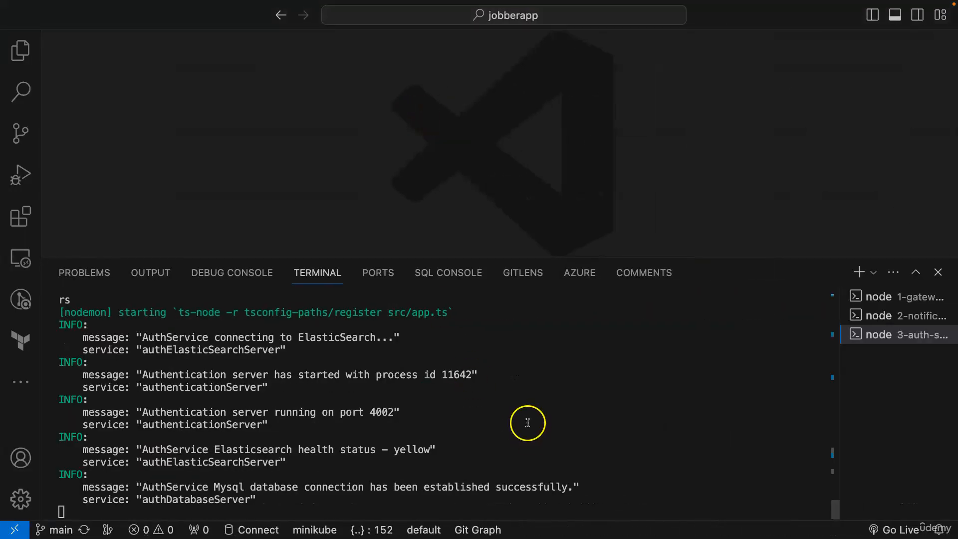